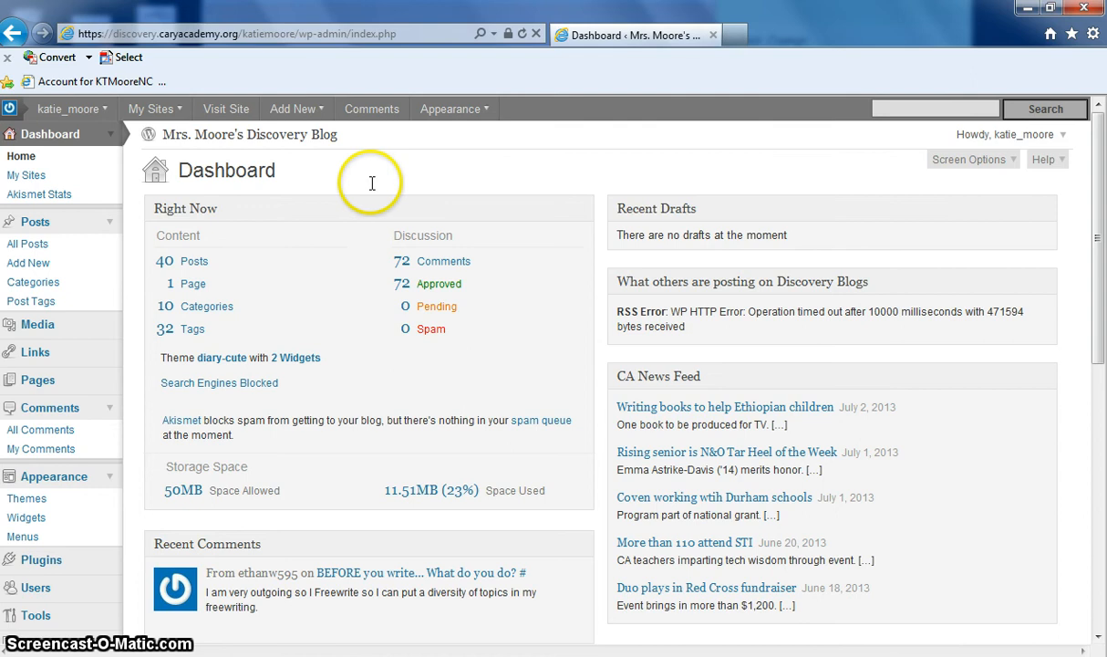
- Create a new post titled 'Test Title' and place the cursor in its empty body
mouse_move(321, 116)
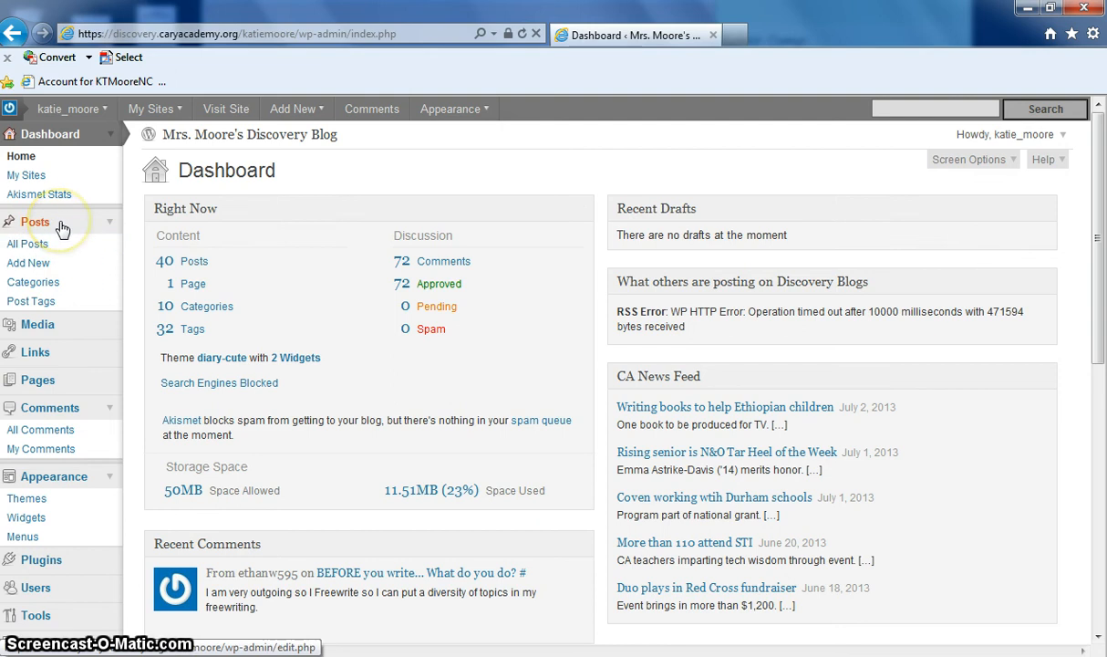
left_click(55, 264)
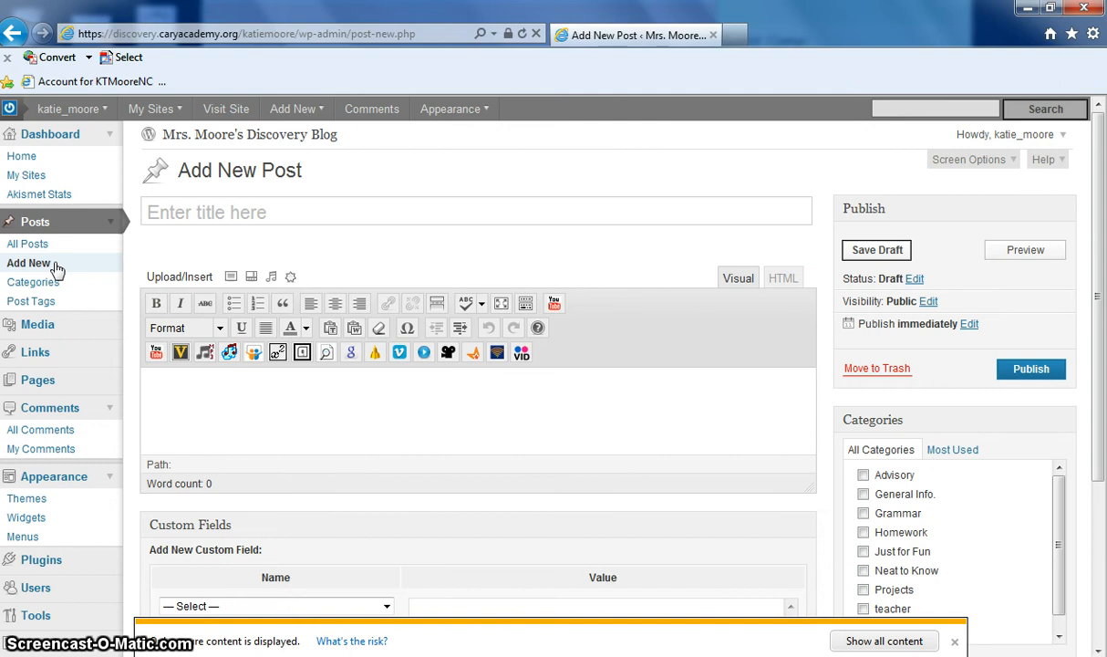
type("Test Title")
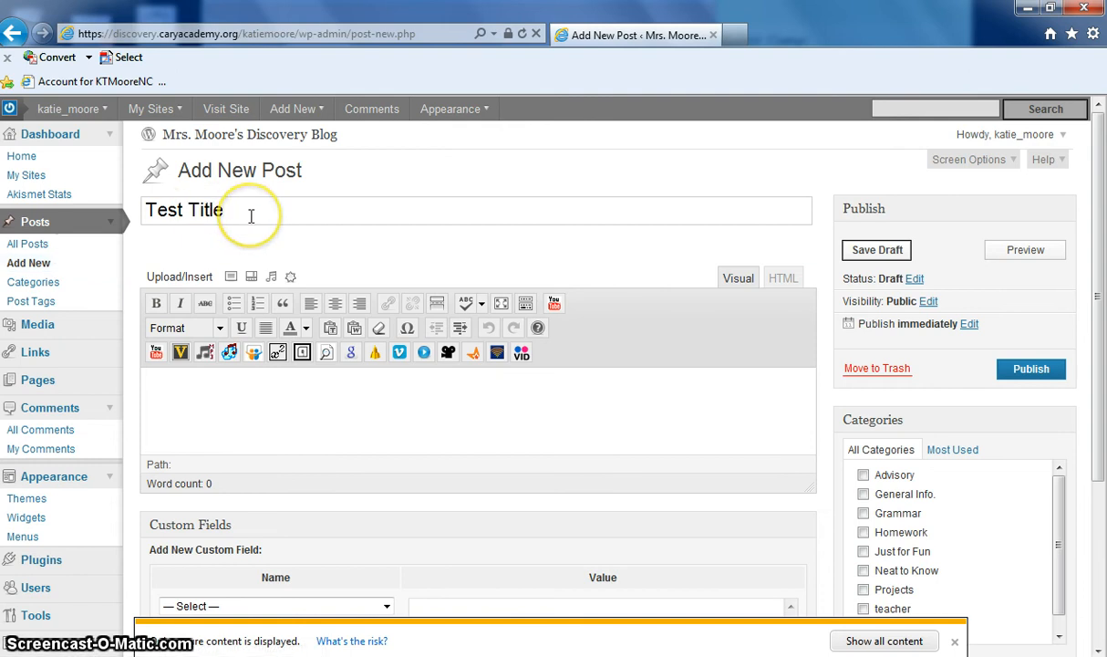
left_click(238, 384)
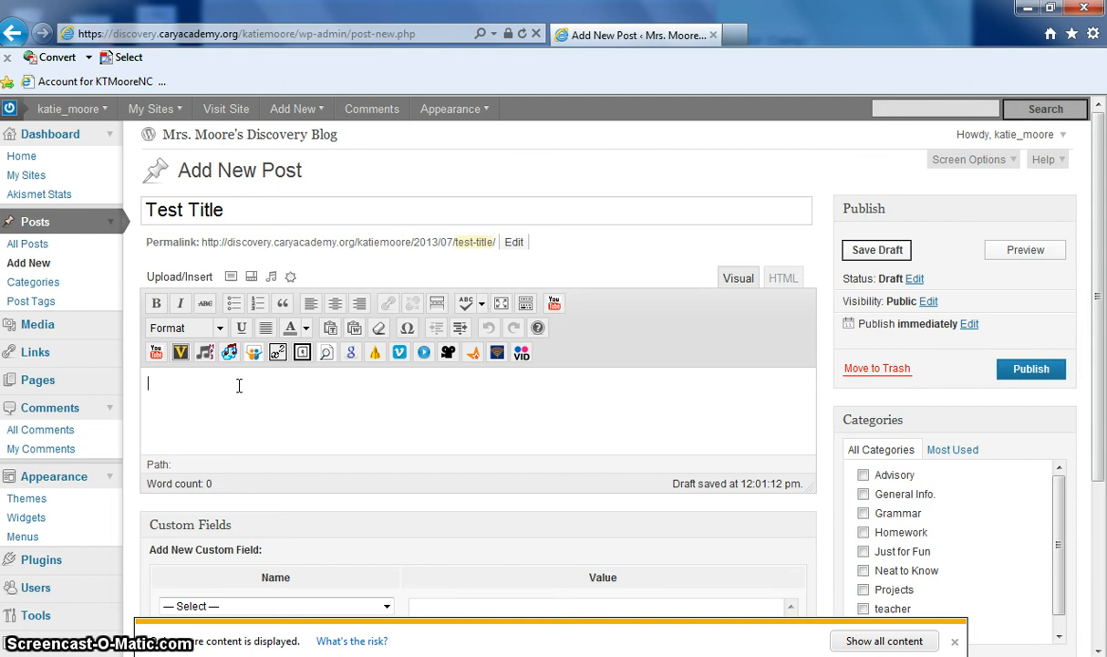
- Enter 'Type in here.' as the body, save the draft, and preview it
type("Type in here.")
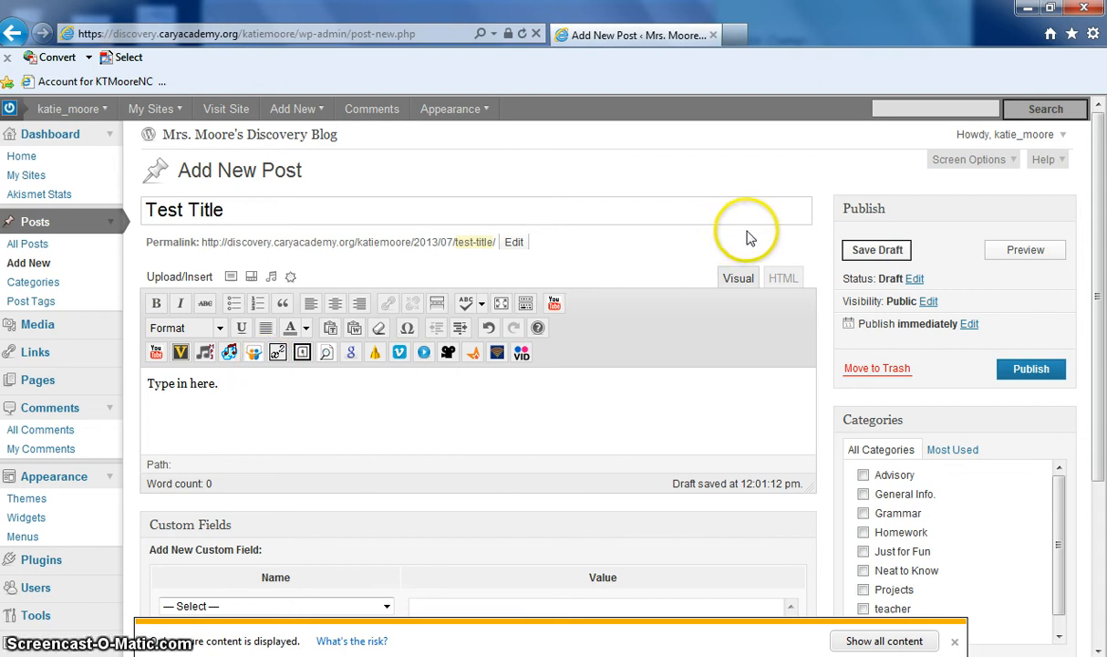
left_click(868, 256)
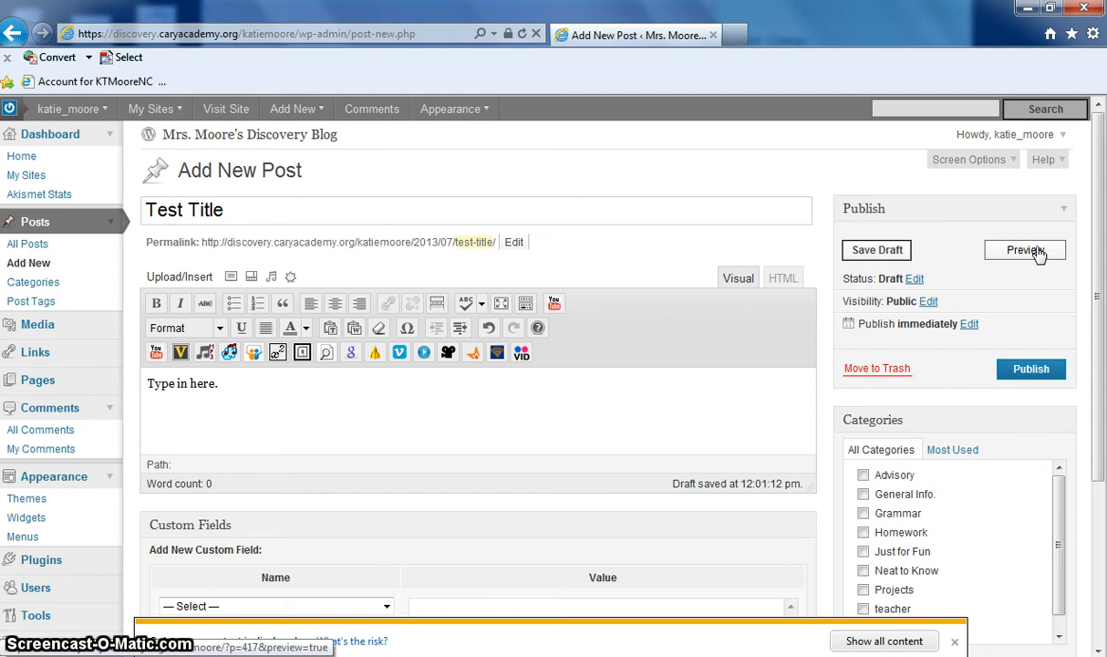
left_click(1062, 373)
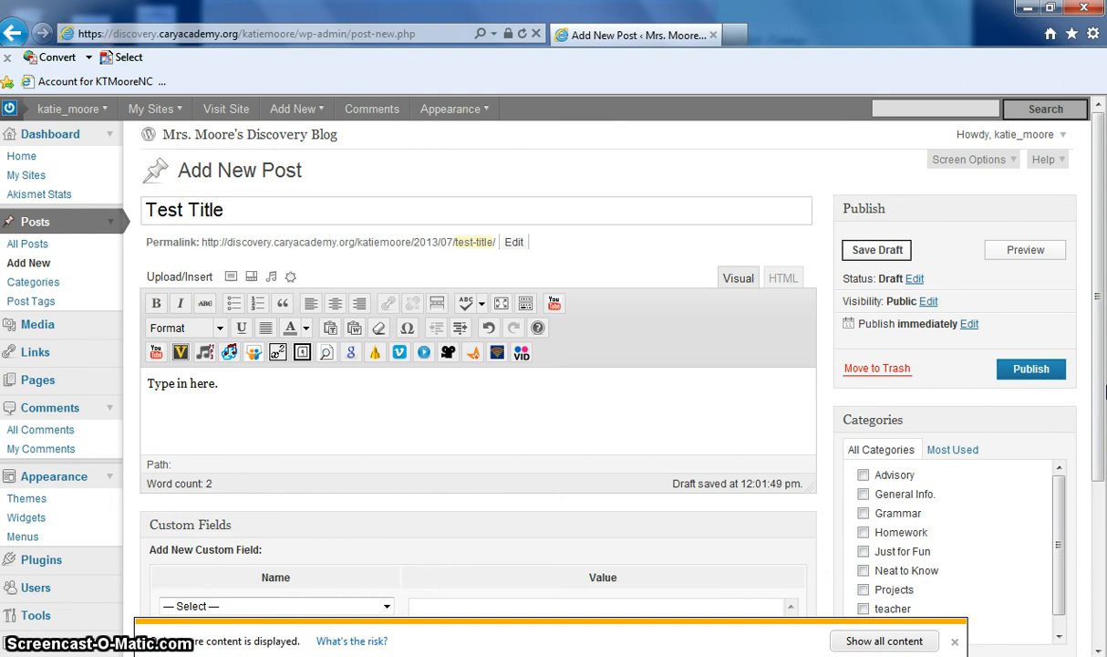
- Scroll the post editor down until the Post Tags box is visible
left_click_drag(1103, 392, 1102, 462)
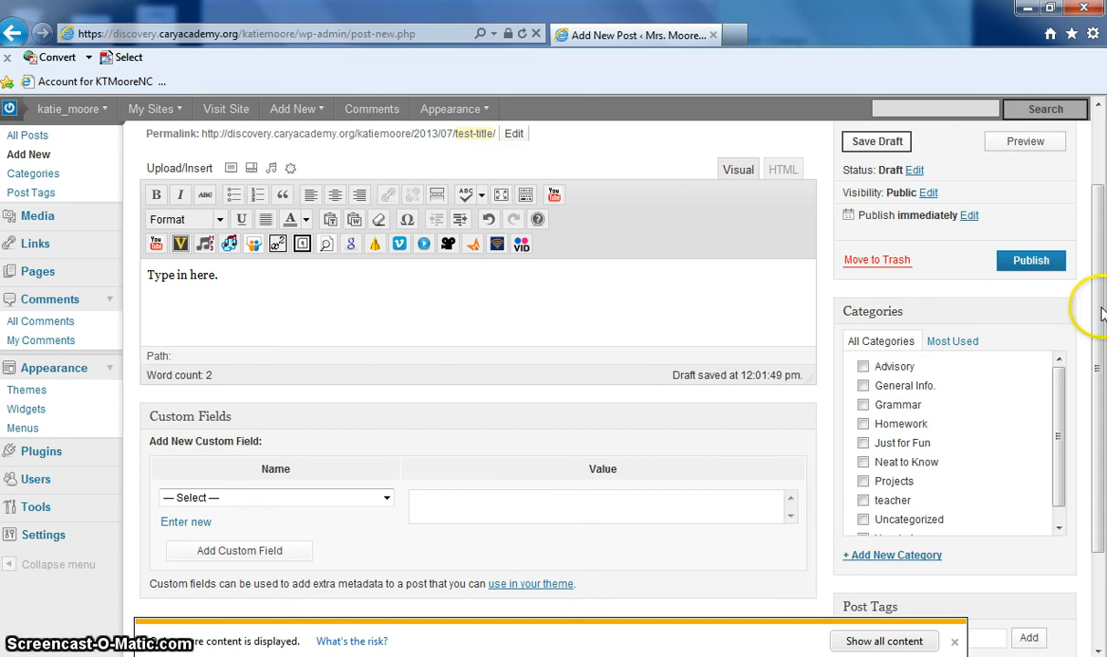
left_click_drag(1101, 309, 1101, 427)
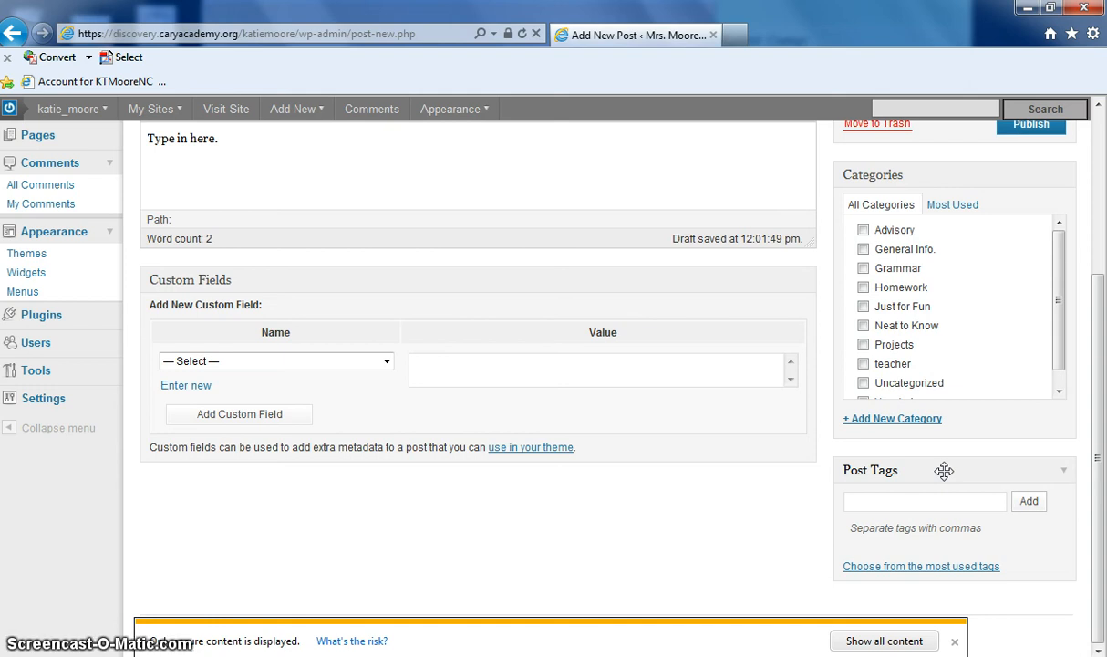
- Add three tags to the post: two ID-style tags and 'pyramids'
left_click(927, 503)
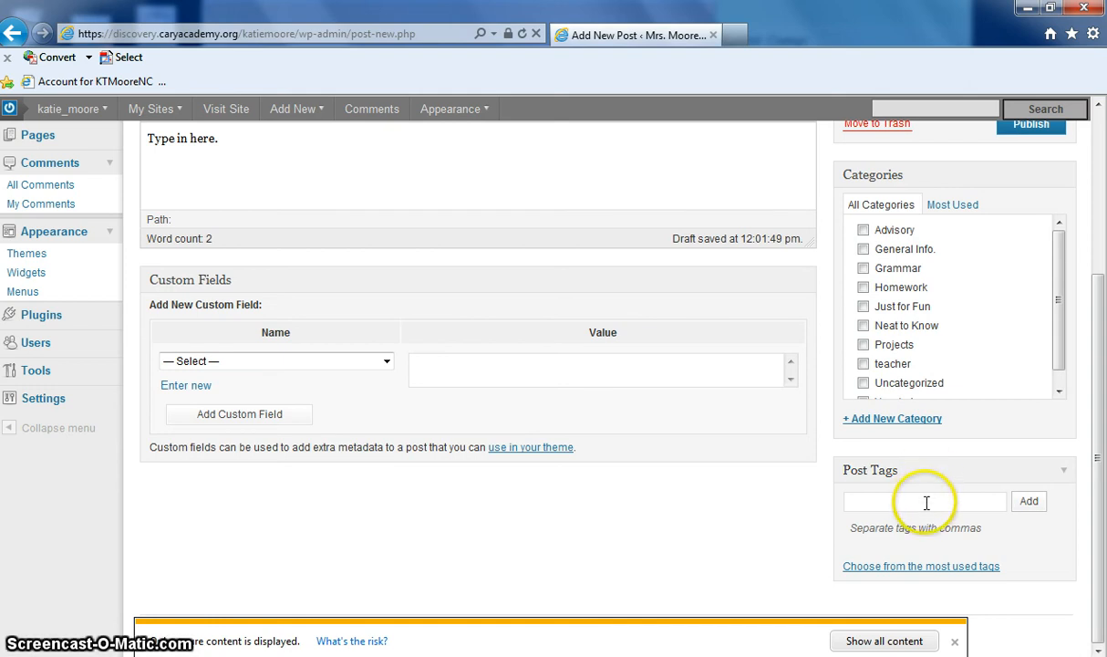
type("moorela")
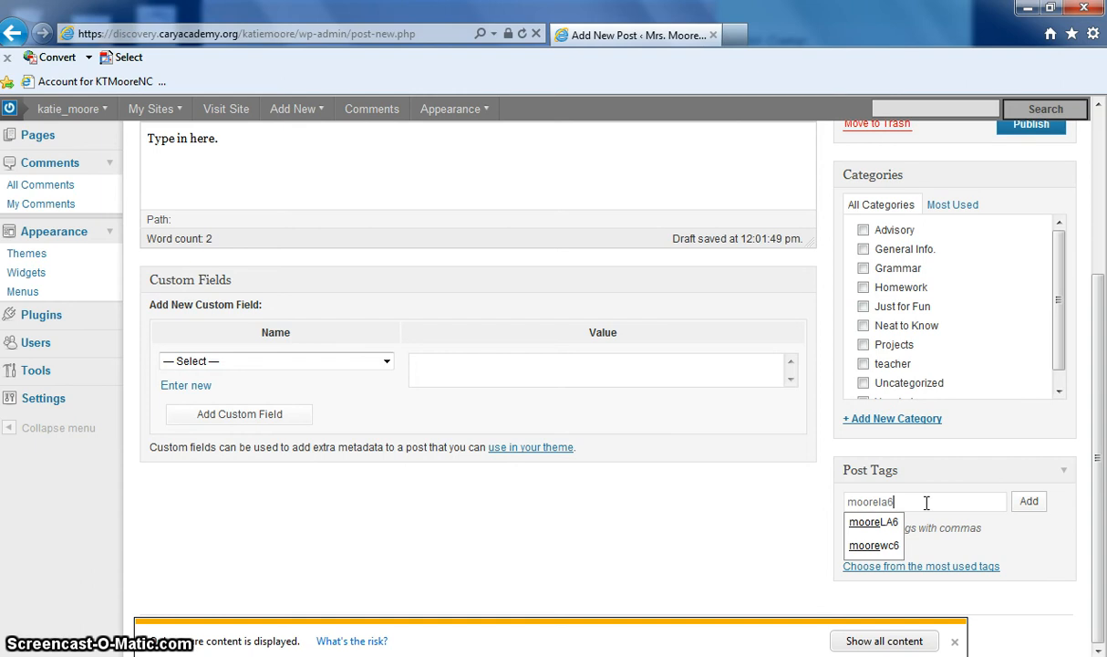
type("6")
left_click(1029, 502)
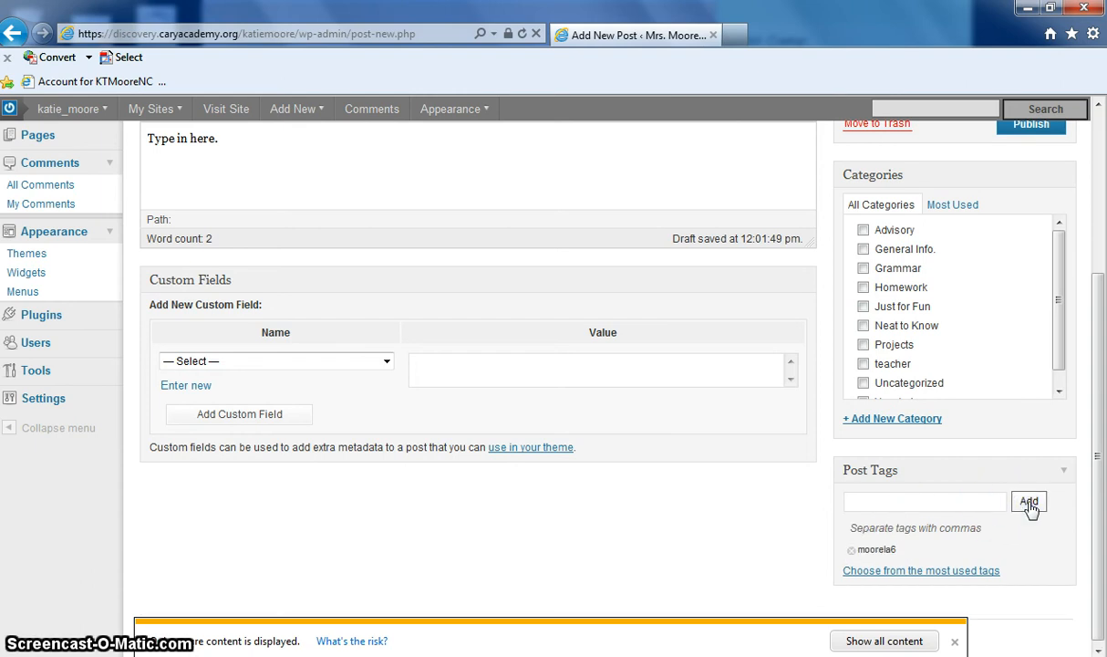
type("moore")
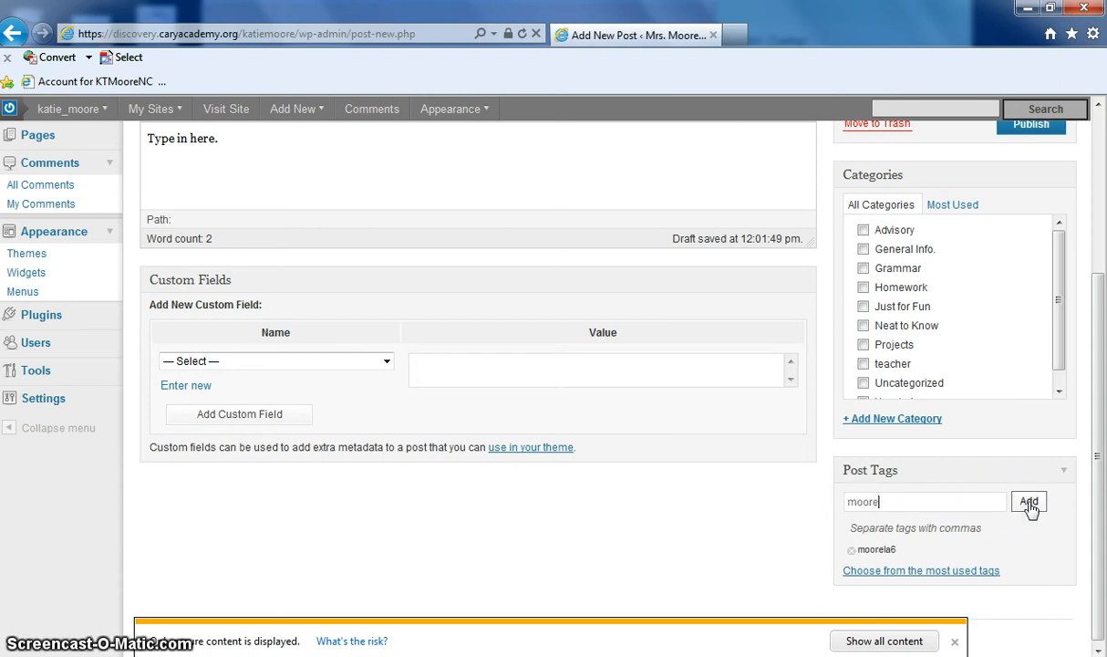
type("wc6")
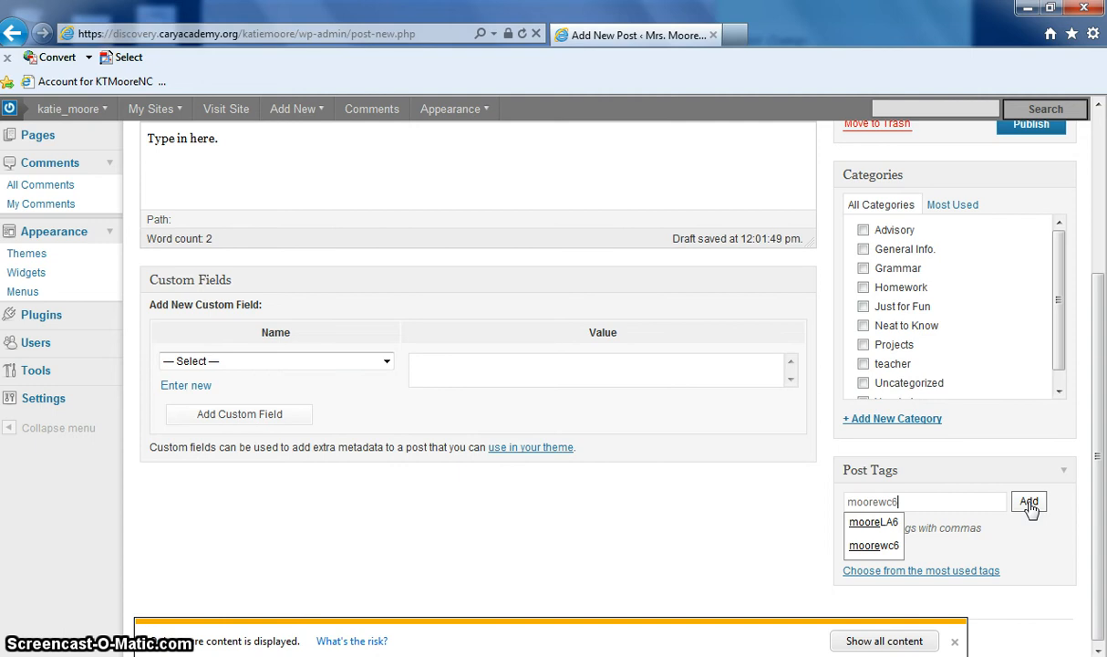
left_click(1029, 502)
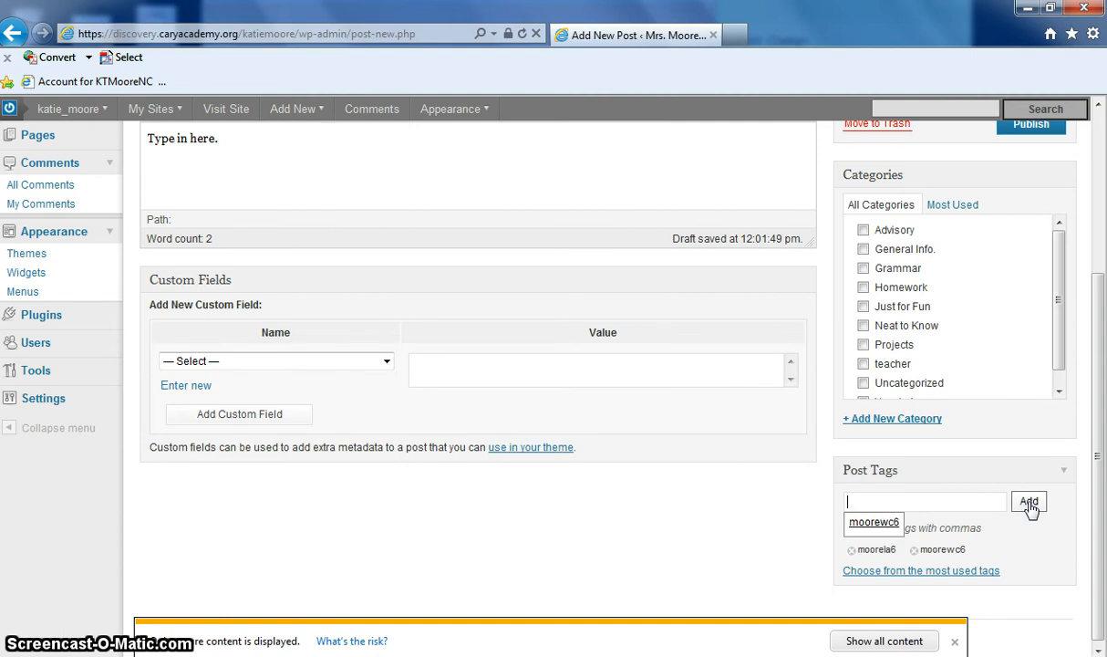
left_click(970, 503)
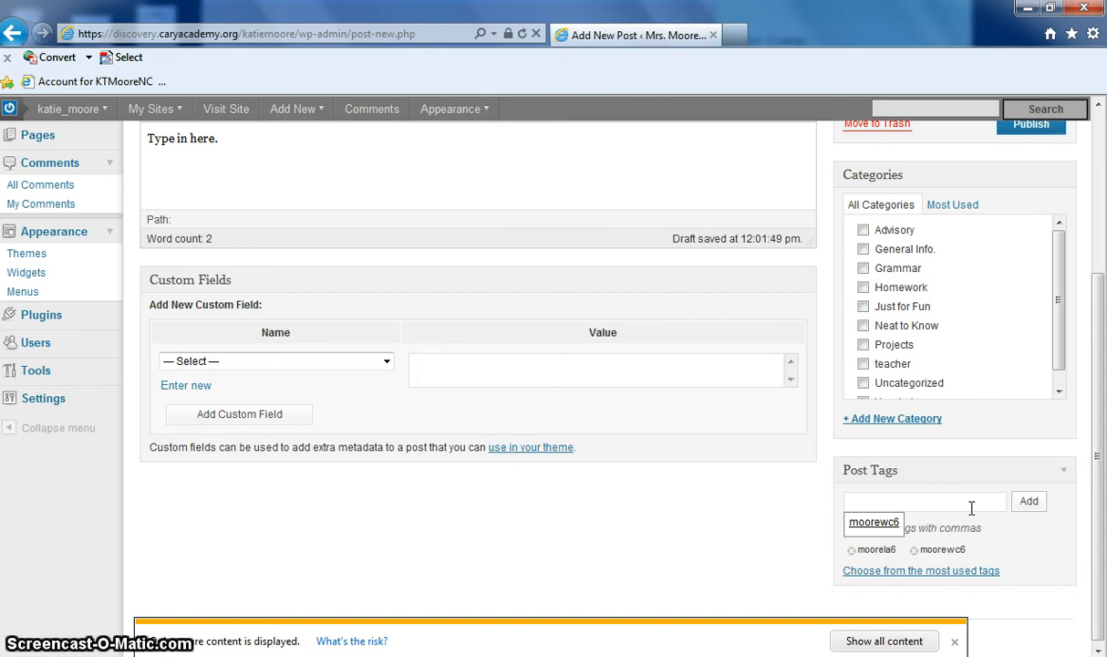
type("pyramids")
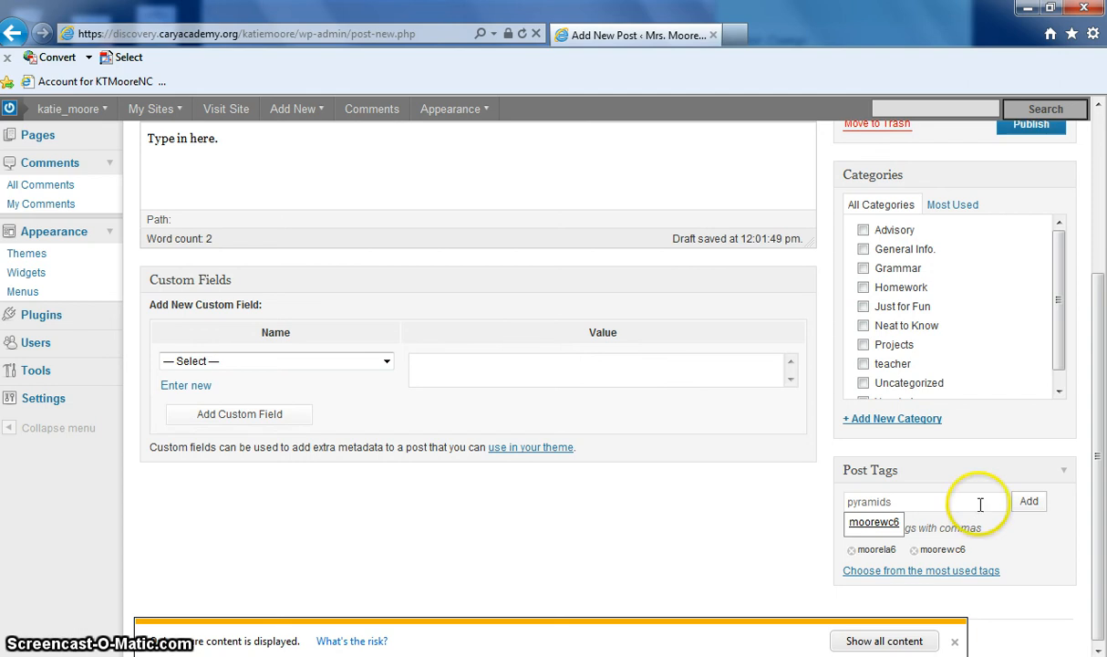
left_click(1031, 502)
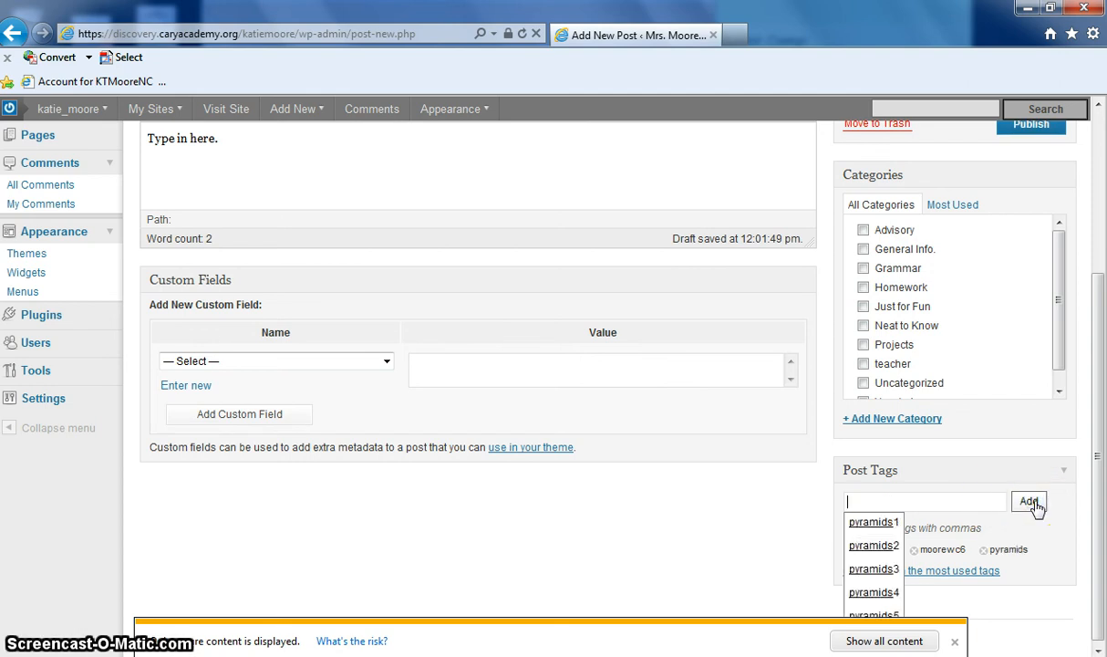
left_click_drag(1102, 468, 1105, 520)
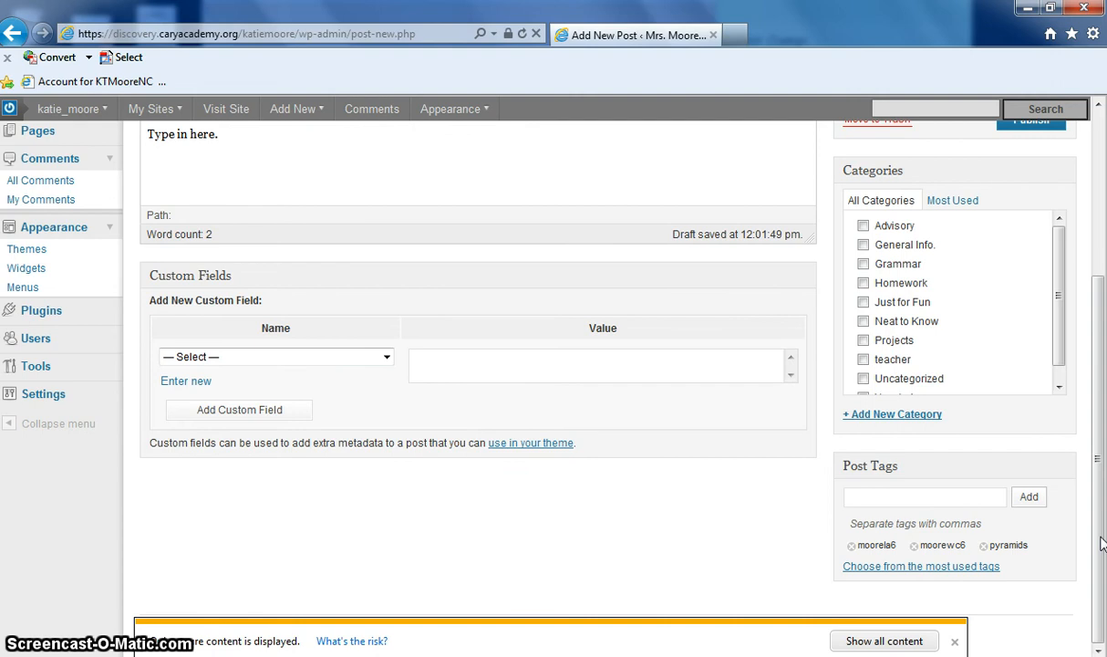
scroll(1062, 492, "up", 2)
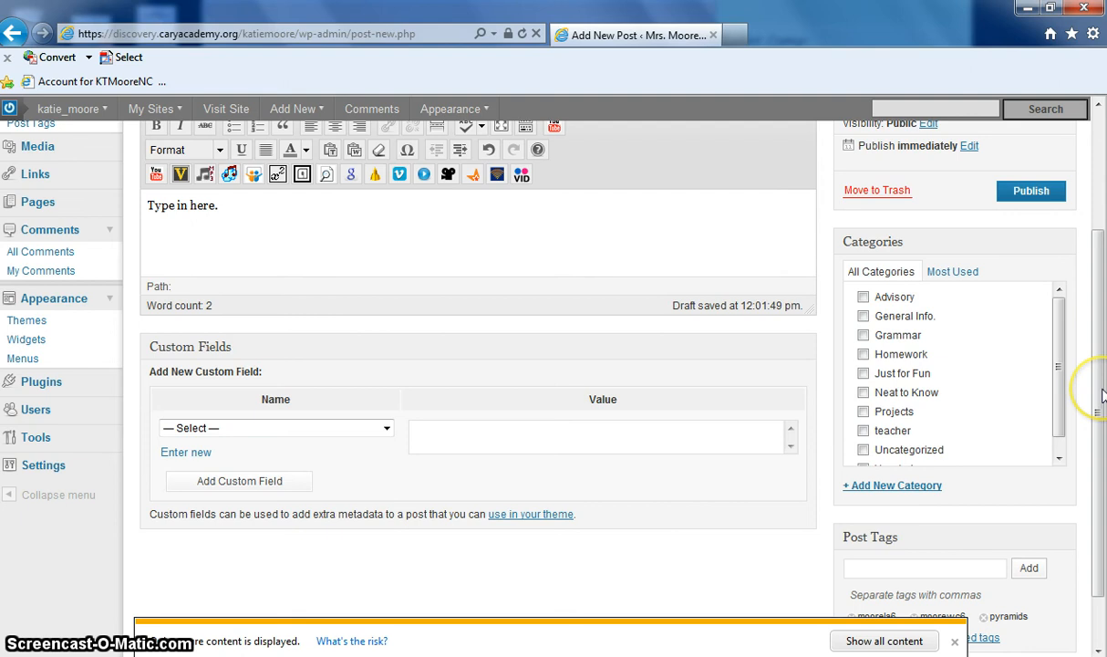
scroll(1102, 392, "up", 4)
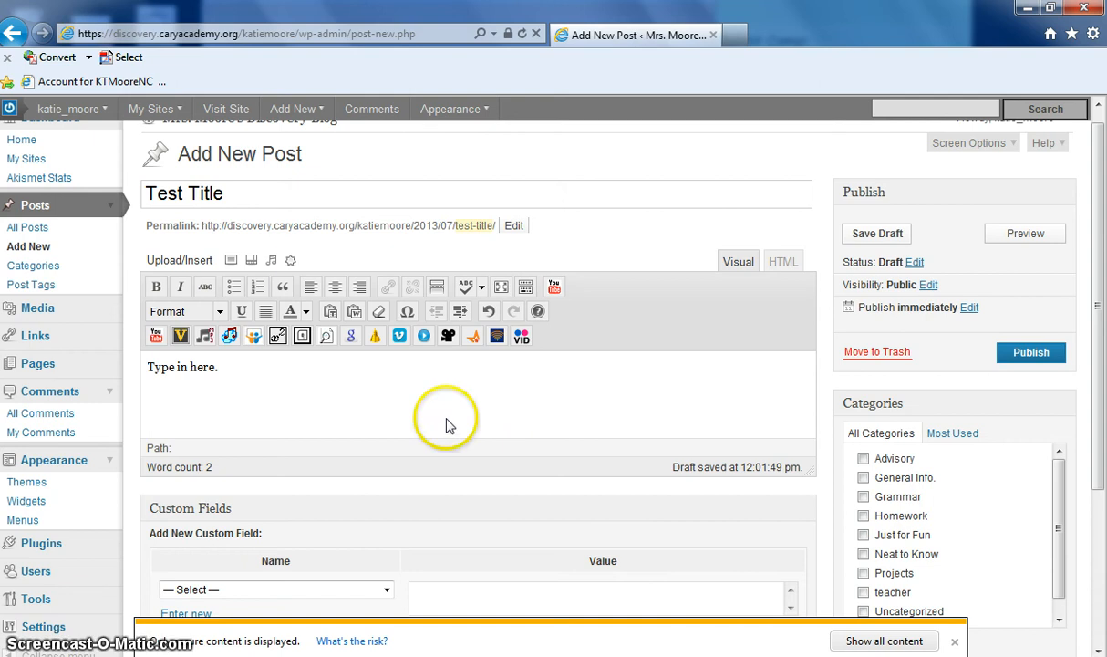
left_click(336, 384)
mouse_move(1103, 345)
left_mouse_down()
mouse_move(1103, 500)
mouse_move(1104, 323)
left_mouse_up()
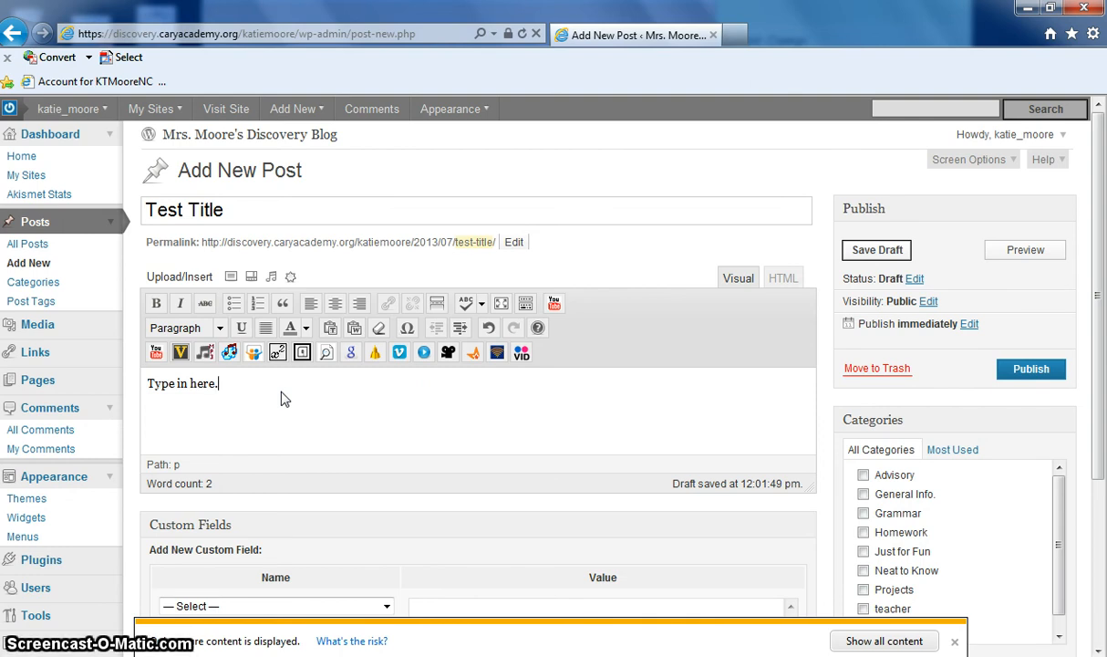
- Replace the body text with the sentence 'Here is a picture of me in Chicago.'
key("BackSpace")
key("BackSpace")
key("BackSpace")
key("BackSpace")
key("BackSpace")
key("BackSpace")
key("BackSpace")
key("BackSpace")
key("BackSpace")
key("BackSpace")
key("BackSpace")
key("BackSpace")
key("BackSpace")
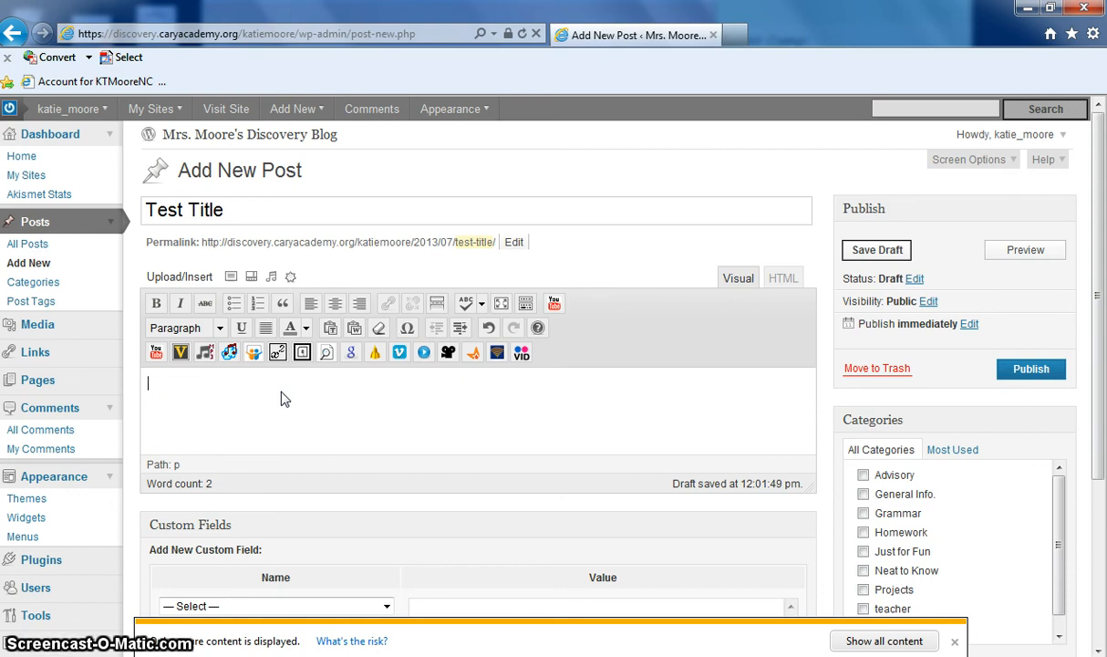
type("Here is")
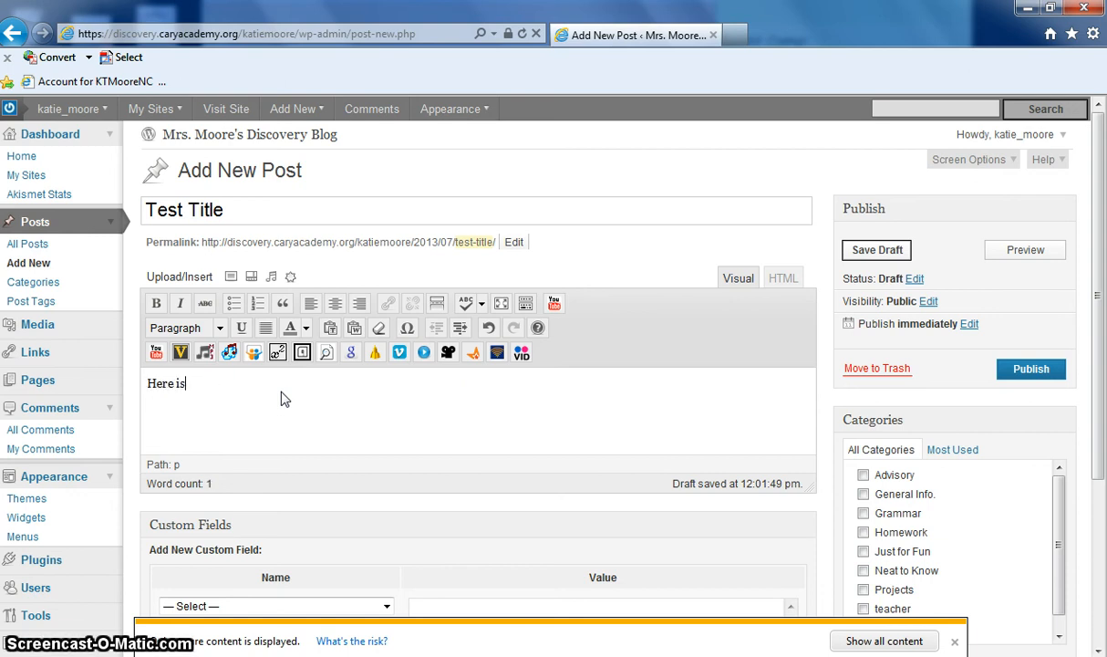
type(" a picture of me fro")
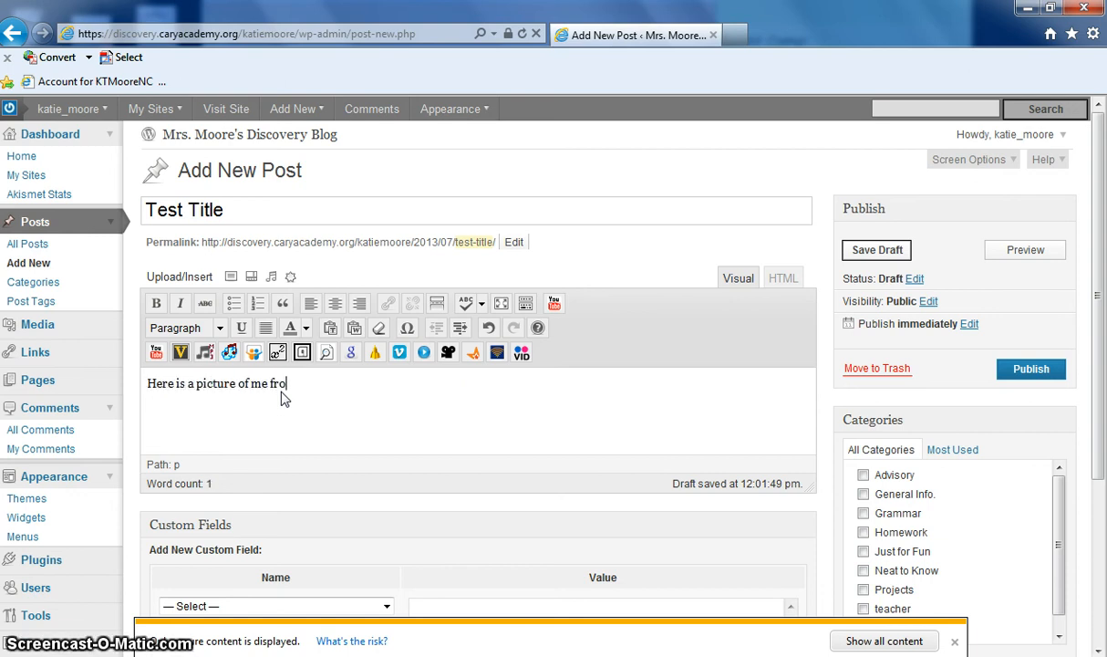
type("m Chicago")
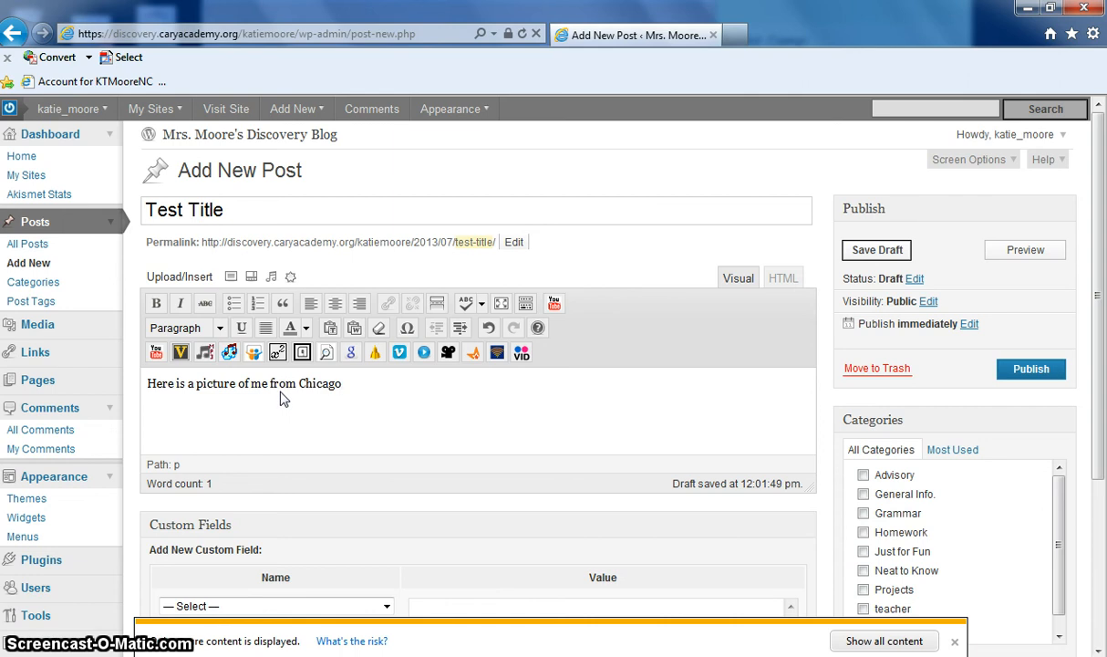
key("BackSpace")
key("BackSpace")
key("BackSpace")
key("BackSpace")
key("BackSpace")
key("BackSpace")
key("BackSpace")
key("BackSpace")
key("BackSpace")
type("ago.")
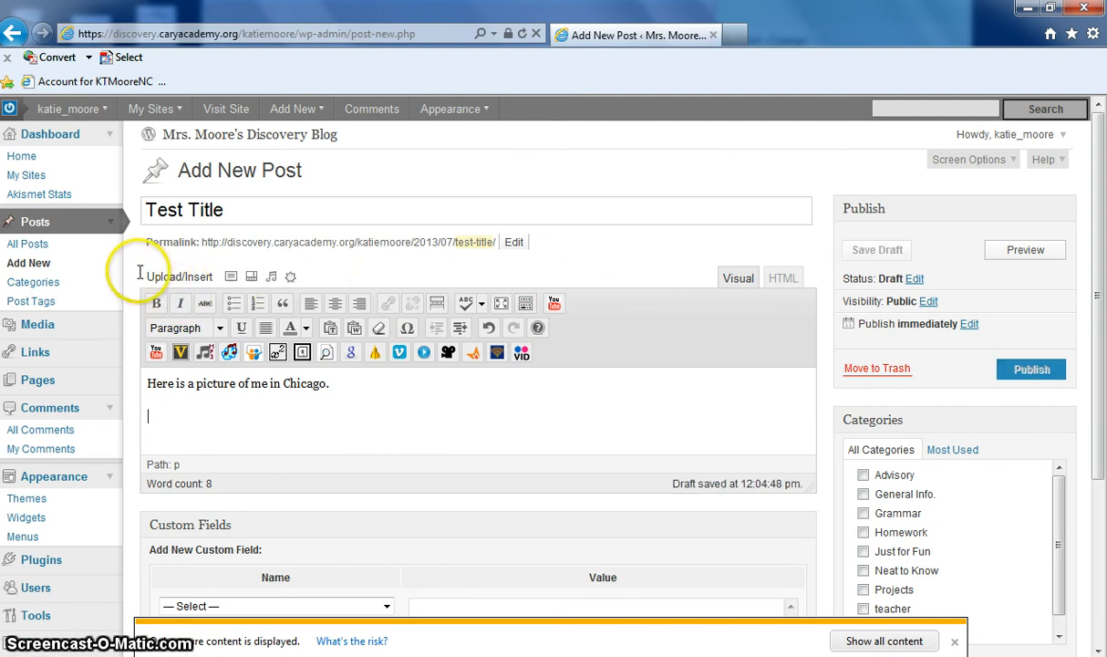
- Bring up the Add an Image dialog for uploading from the computer
left_click_drag(143, 279, 202, 284)
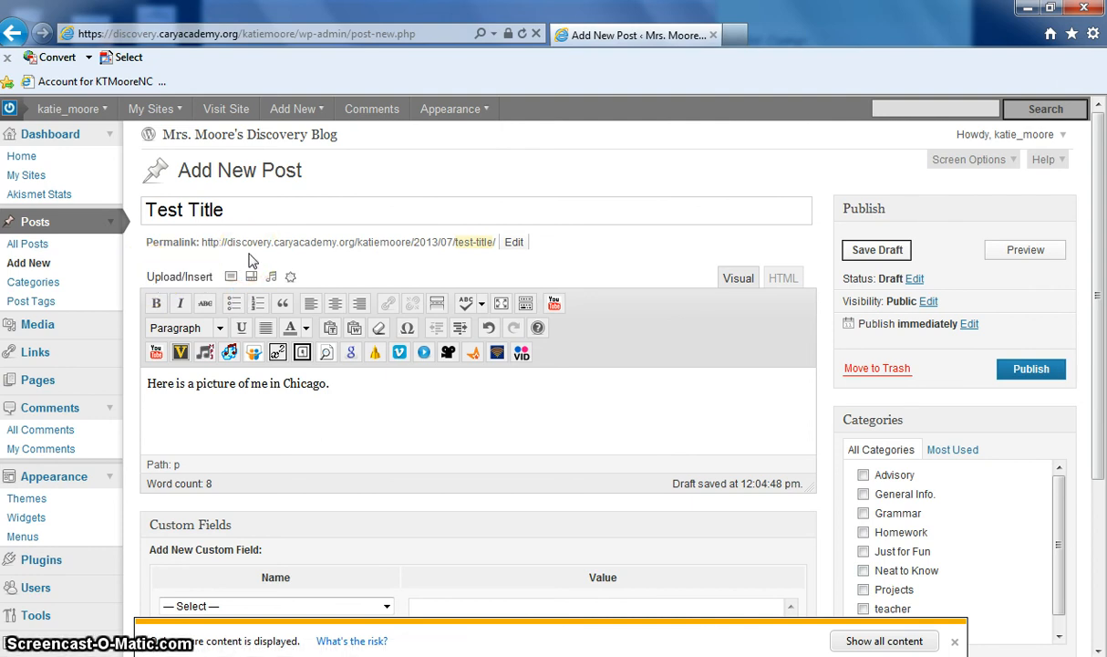
left_click(232, 275)
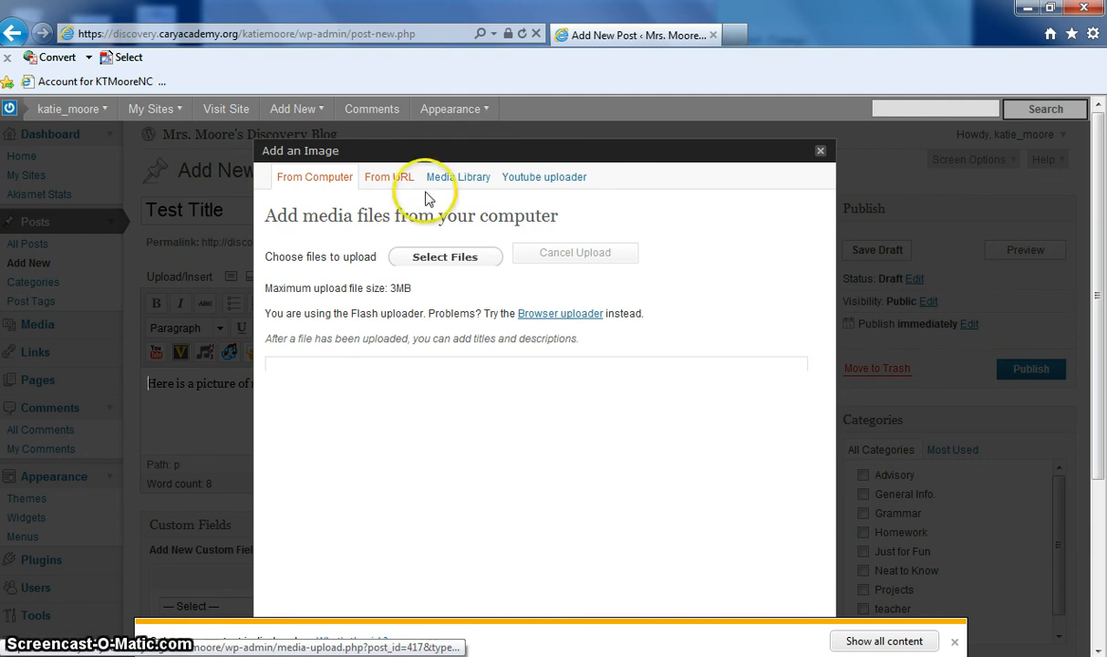
left_click(464, 179)
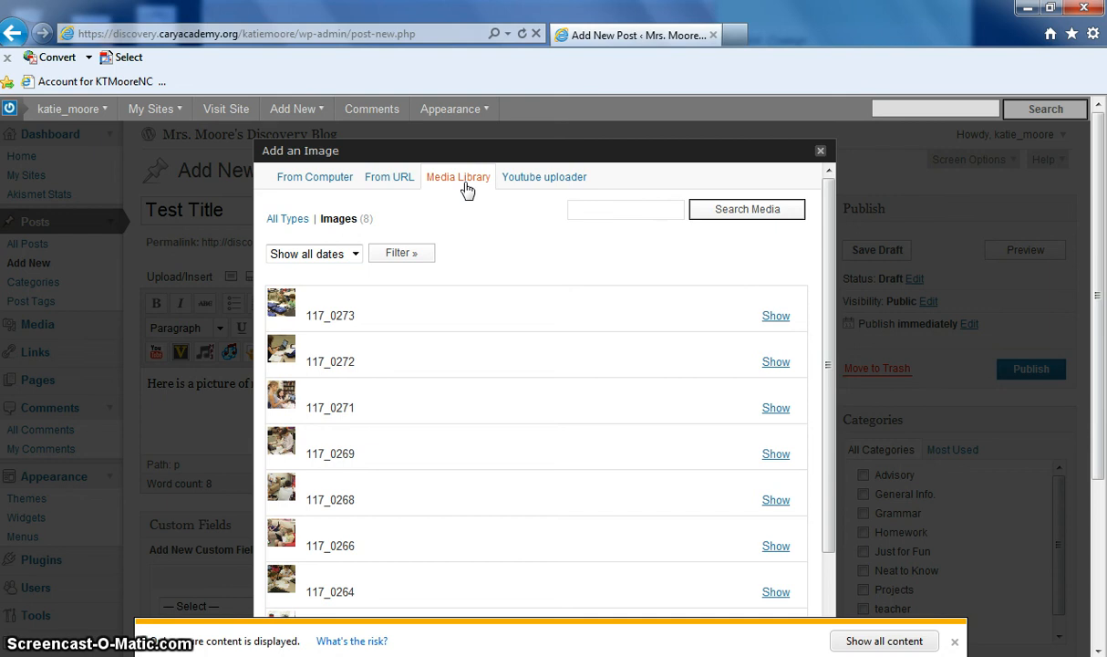
left_click(328, 183)
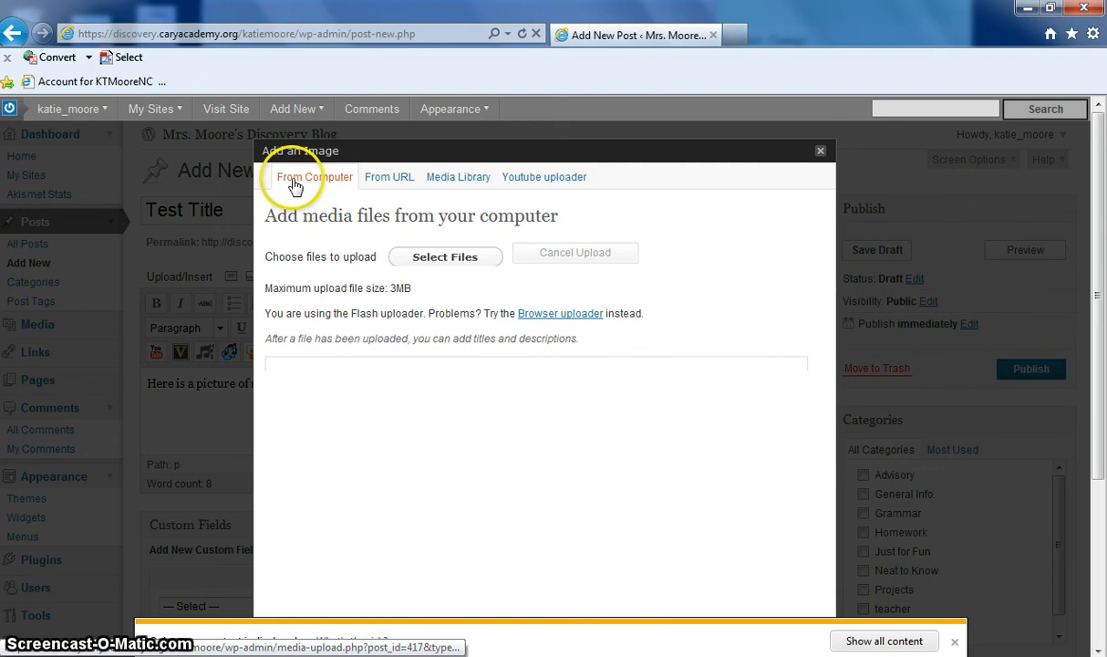
- Upload DSCN1378.jpg from the Pictures > Chicago folder on the computer
left_click(446, 258)
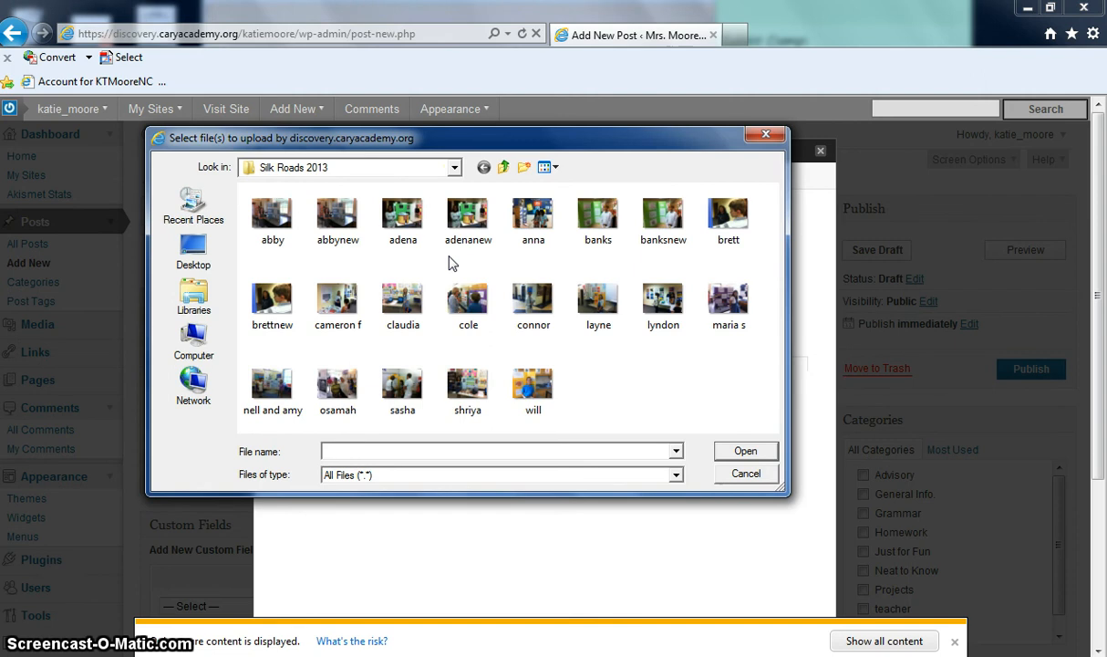
left_click(453, 167)
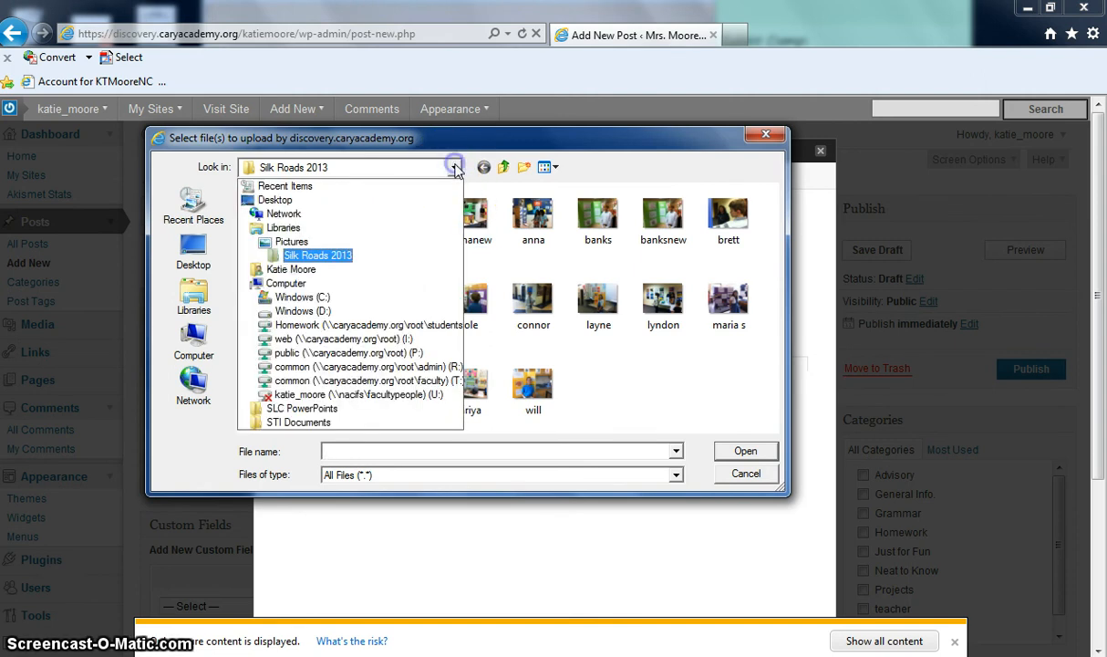
left_click(300, 241)
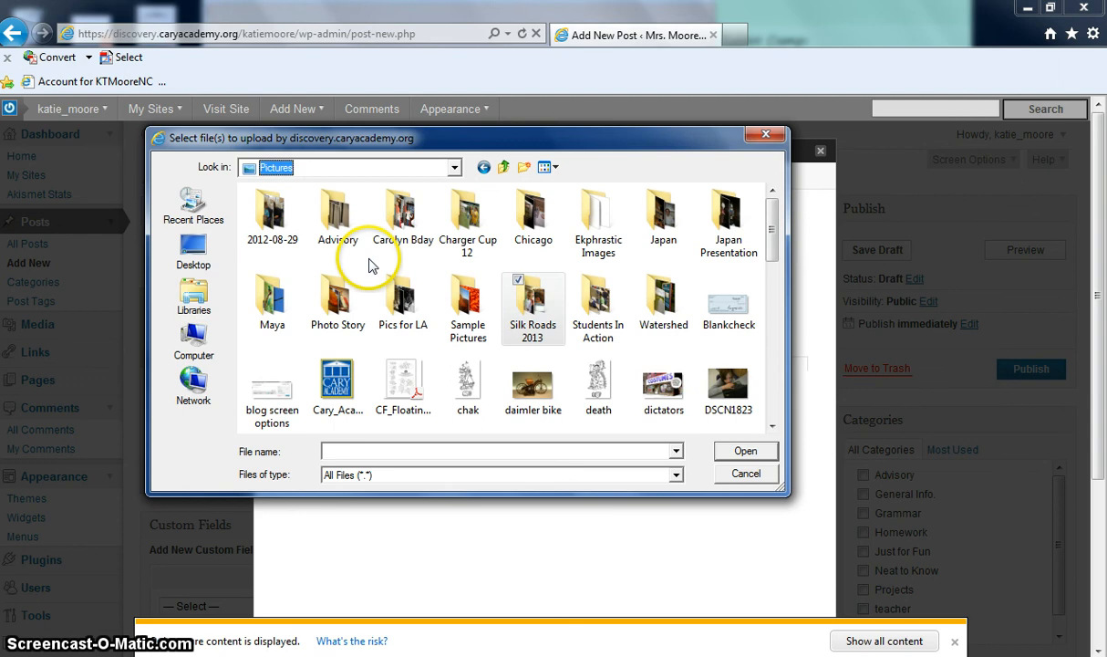
double_click(538, 205)
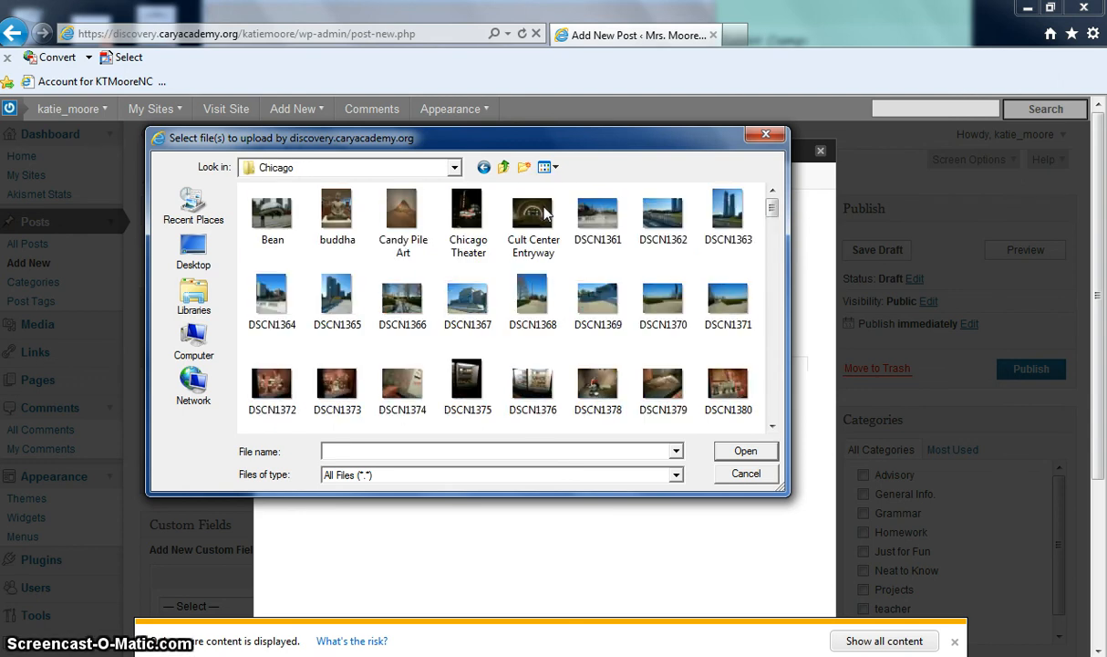
left_click(771, 425)
left_click(600, 354)
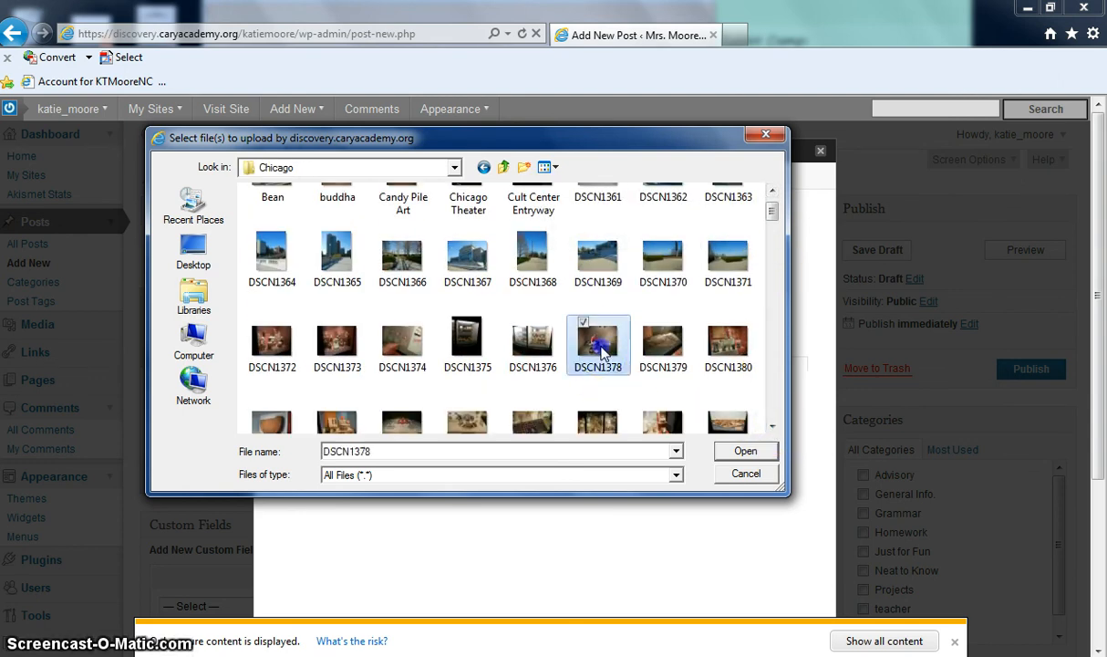
left_click(770, 456)
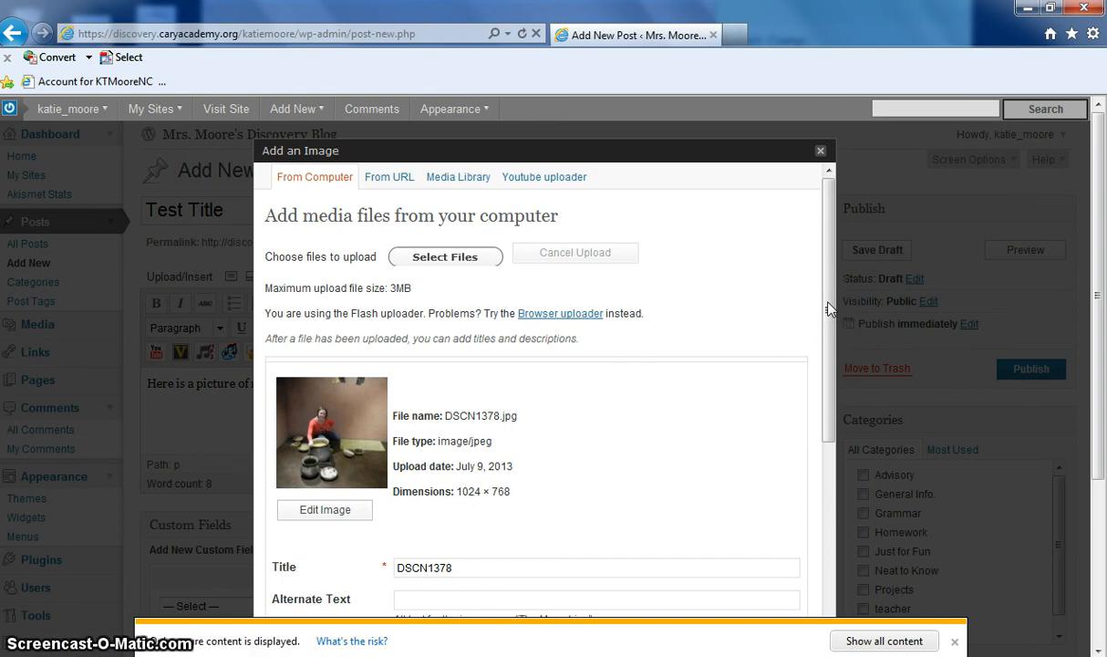
- Insert DSCN1378 into the post at Medium size (300 × 225) with alignment None
left_click_drag(830, 310, 852, 523)
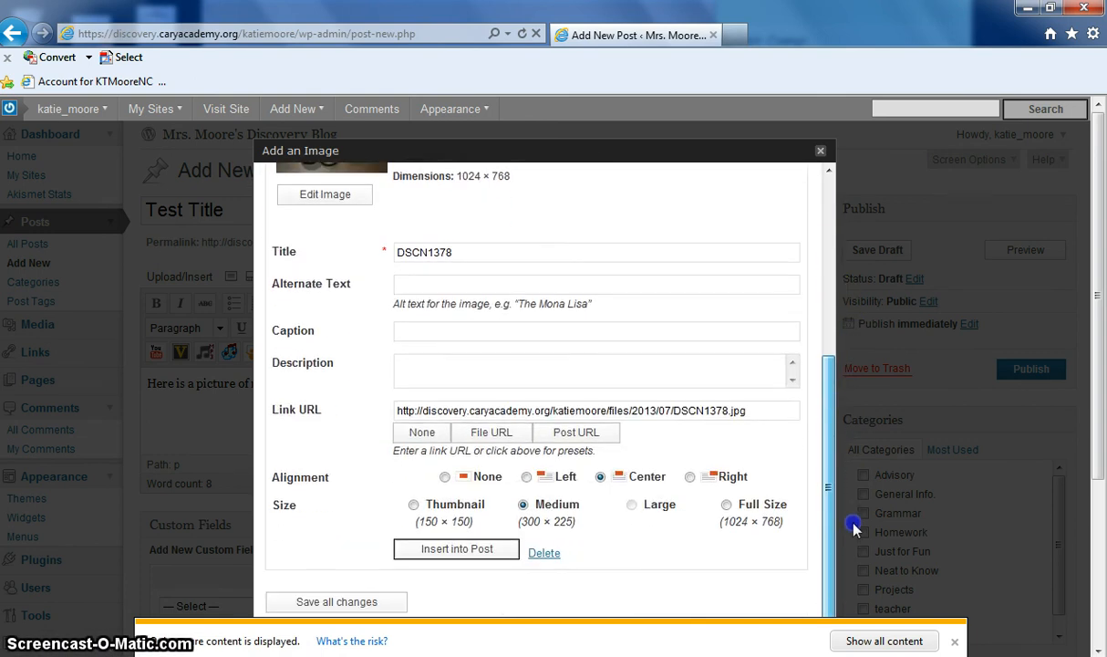
left_click(488, 555)
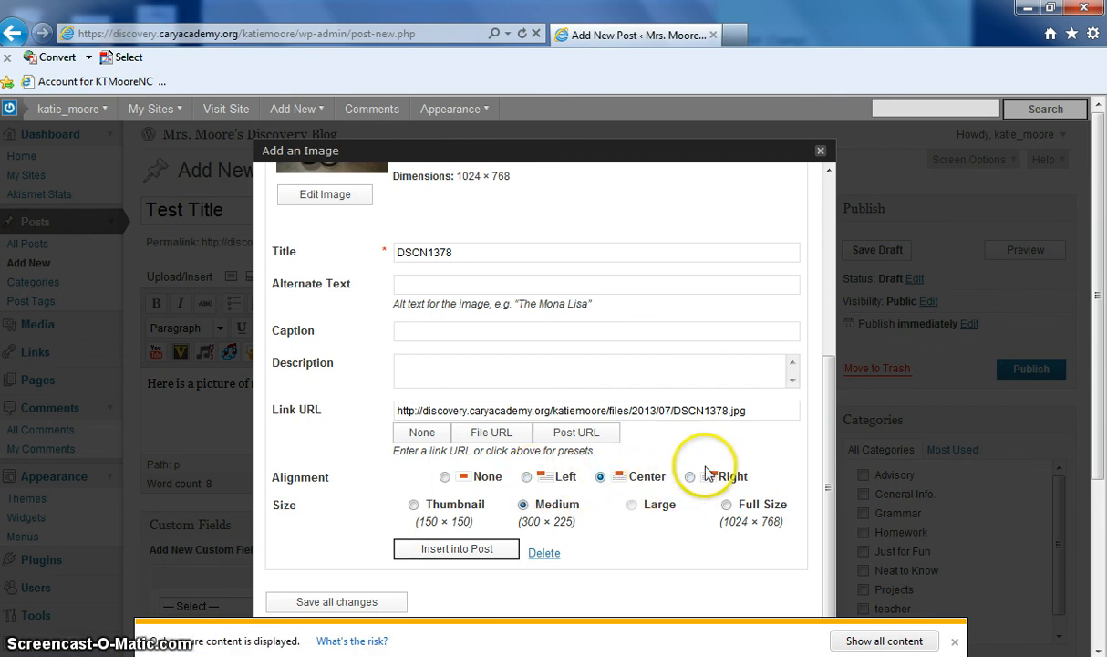
left_click(445, 478)
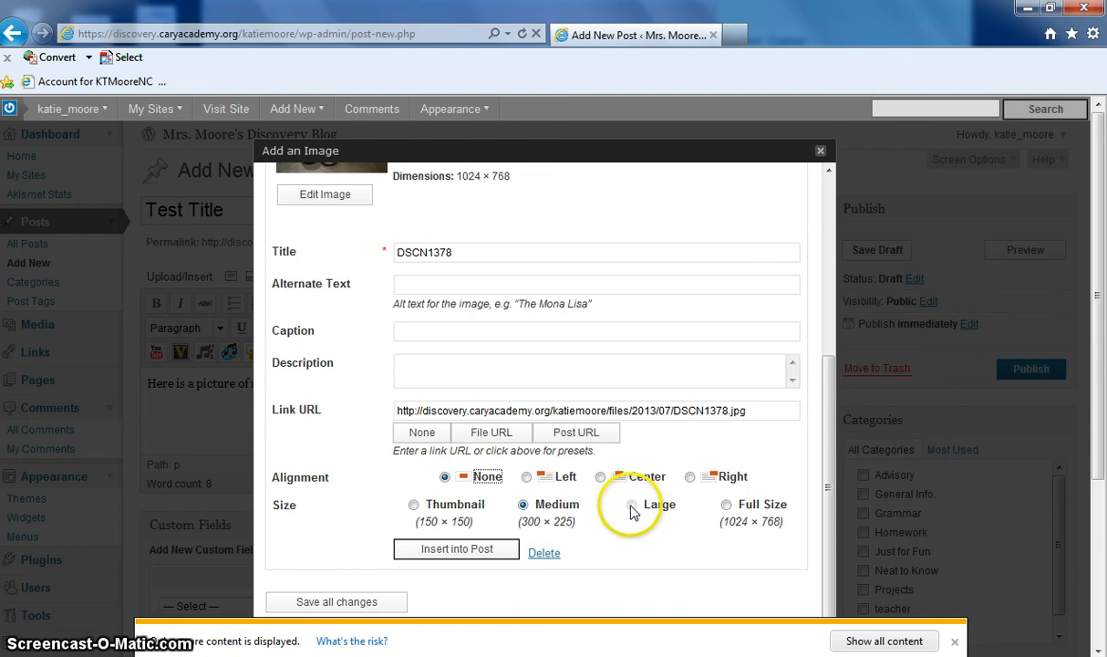
left_click(470, 555)
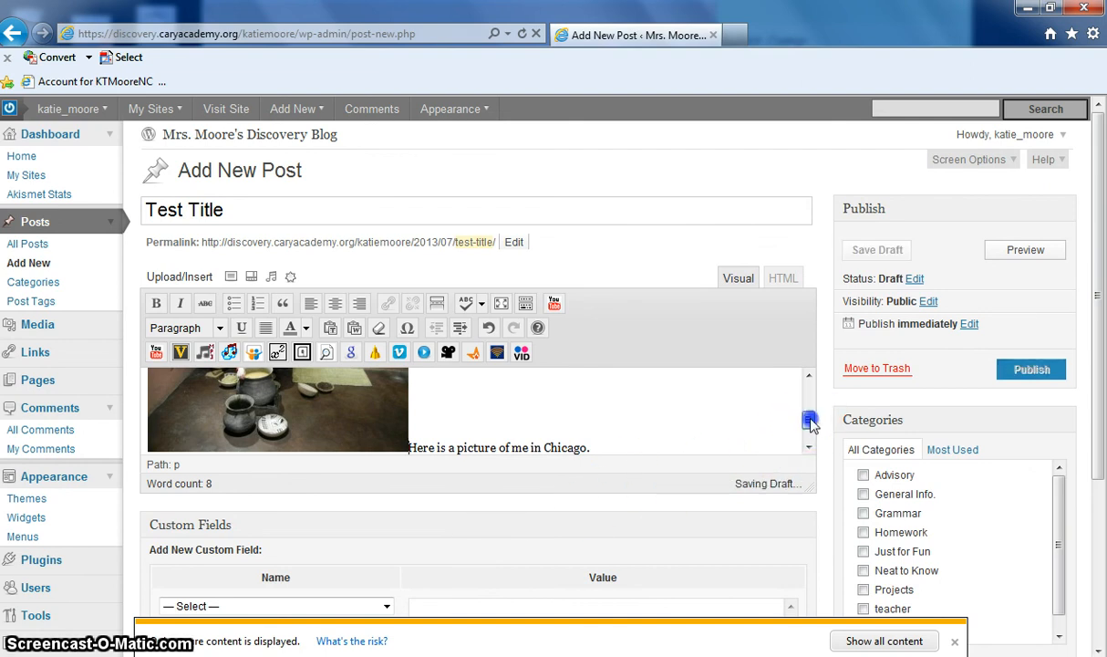
- Shrink the inserted Chicago photo slightly using its corner resize handle
left_click_drag(806, 420, 809, 392)
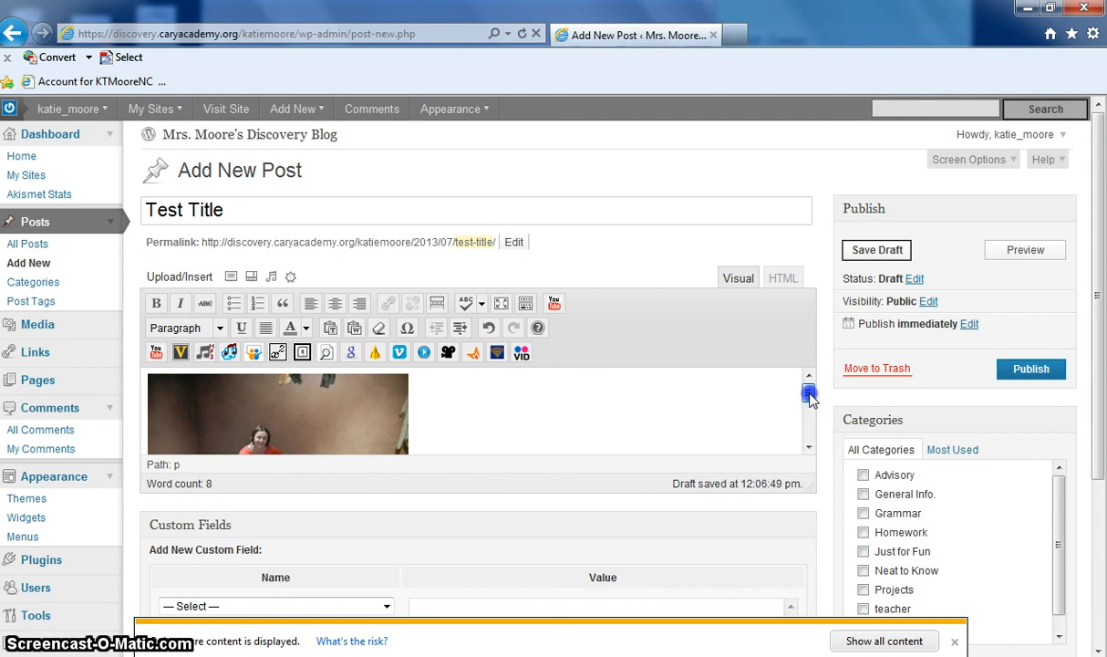
left_click(366, 421)
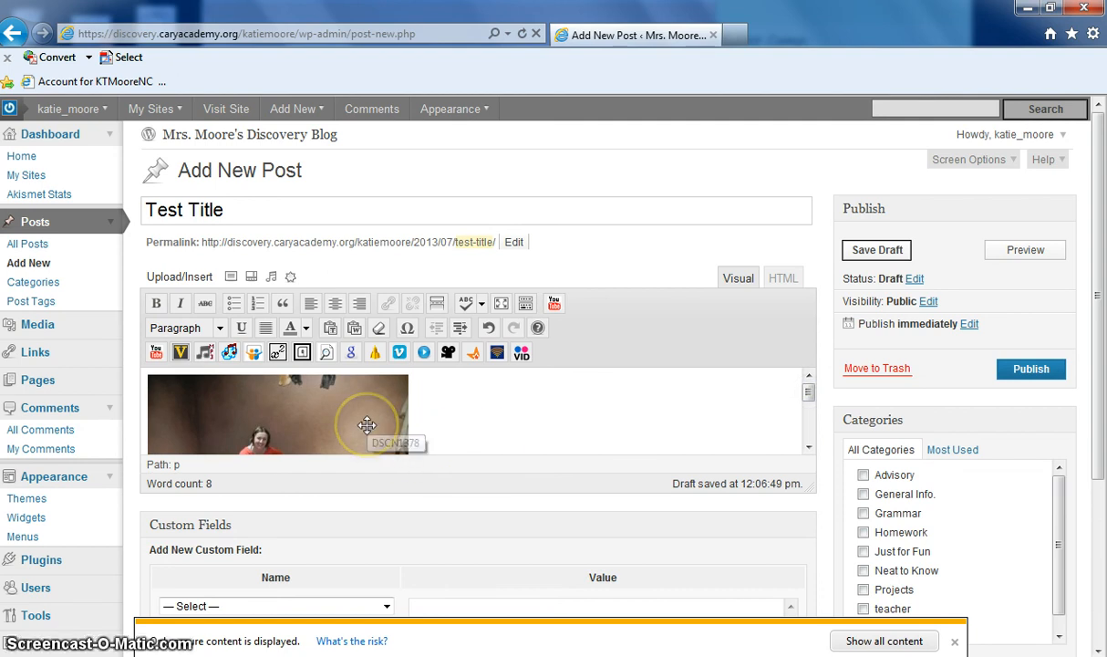
left_click(366, 425)
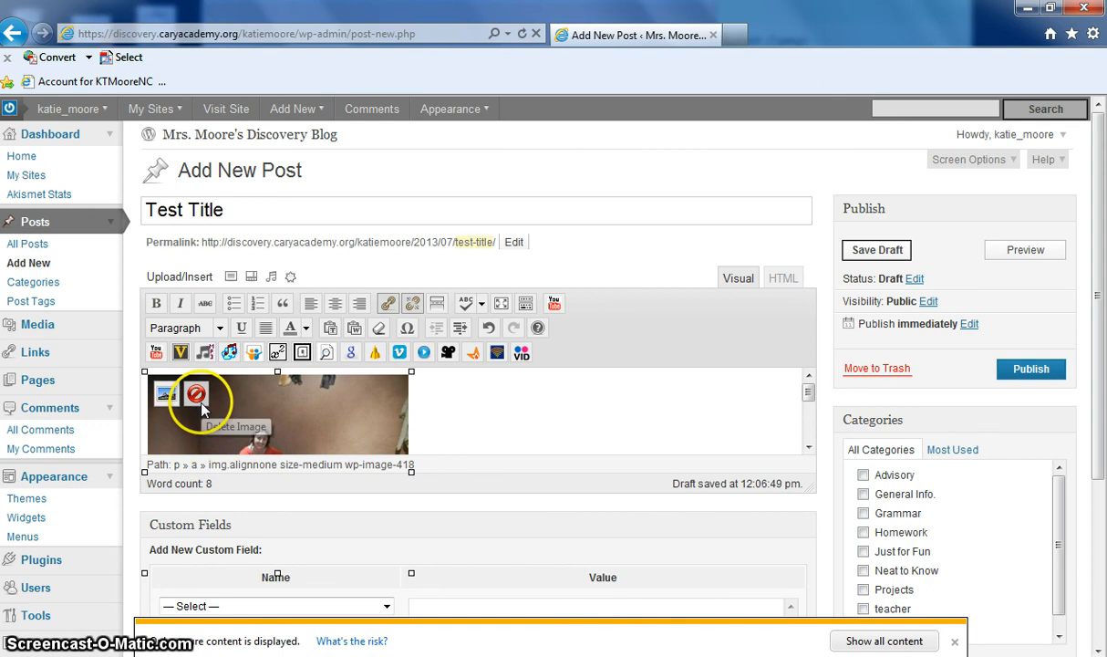
left_click(347, 409)
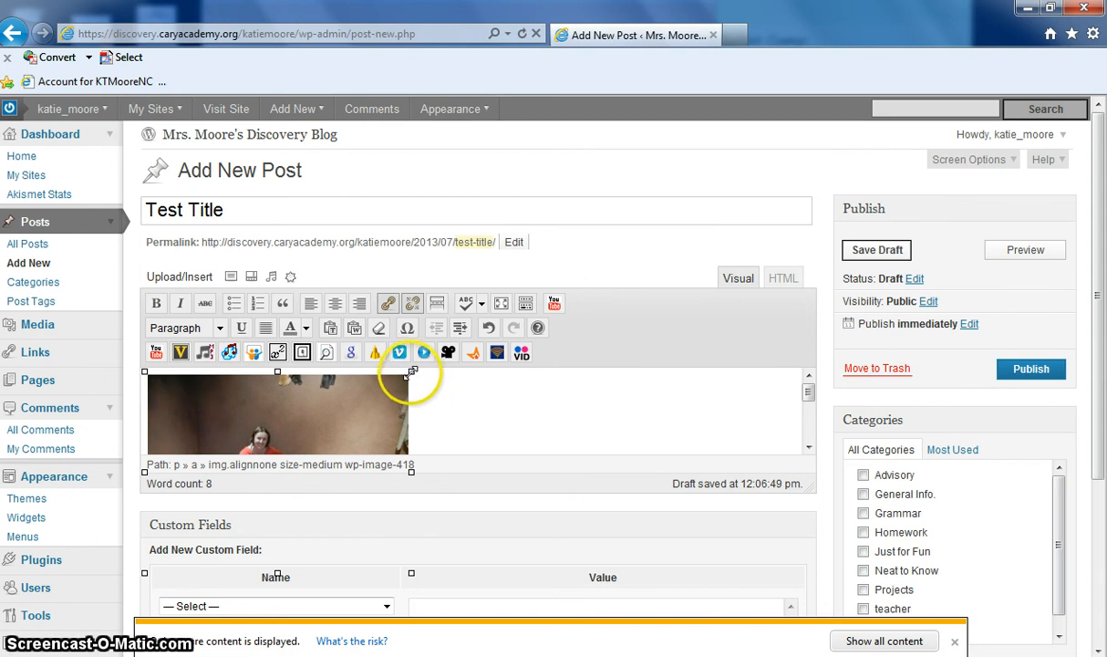
left_click_drag(412, 372, 387, 395)
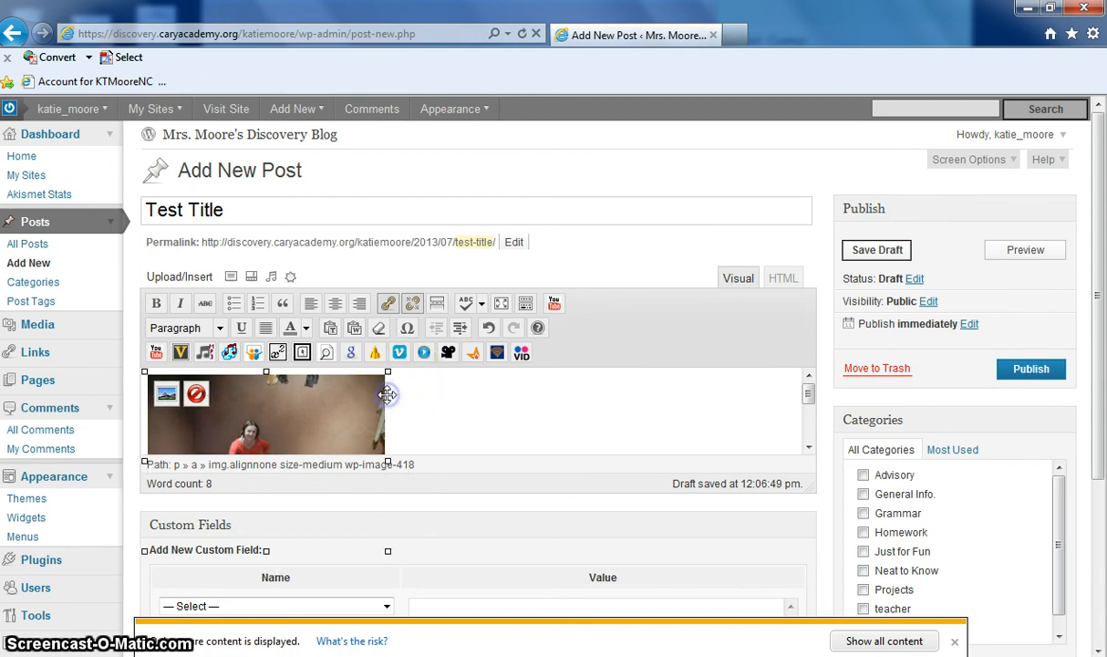
- Move the photo after the sentence 'Here is a picture of me in Chicago.'
left_click(451, 415)
left_click(352, 404)
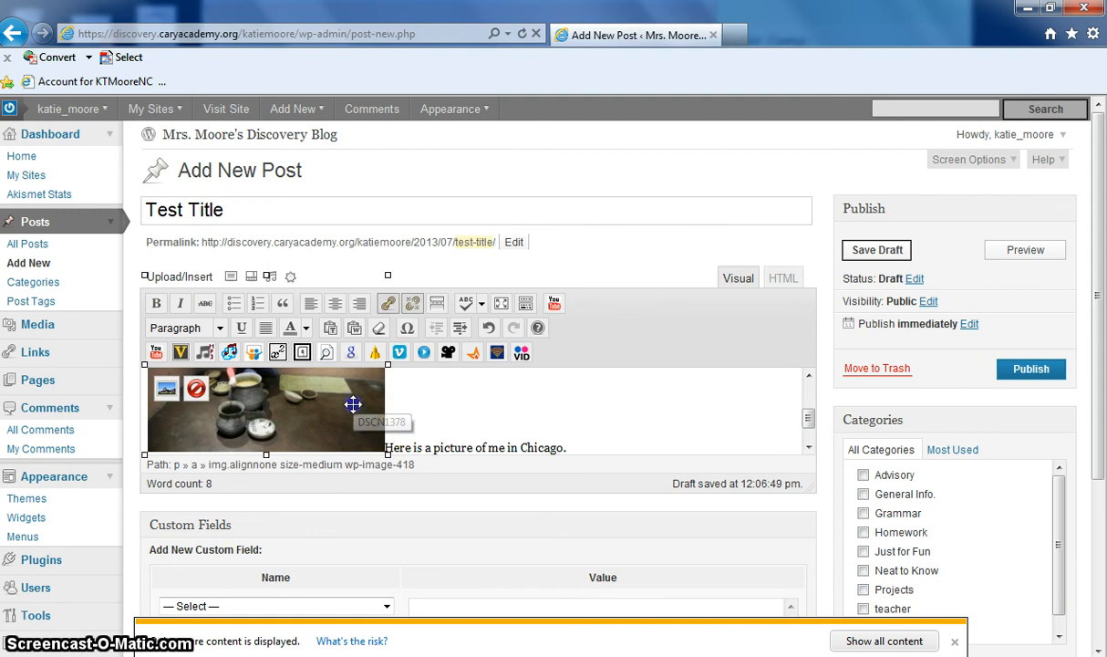
left_click(332, 400)
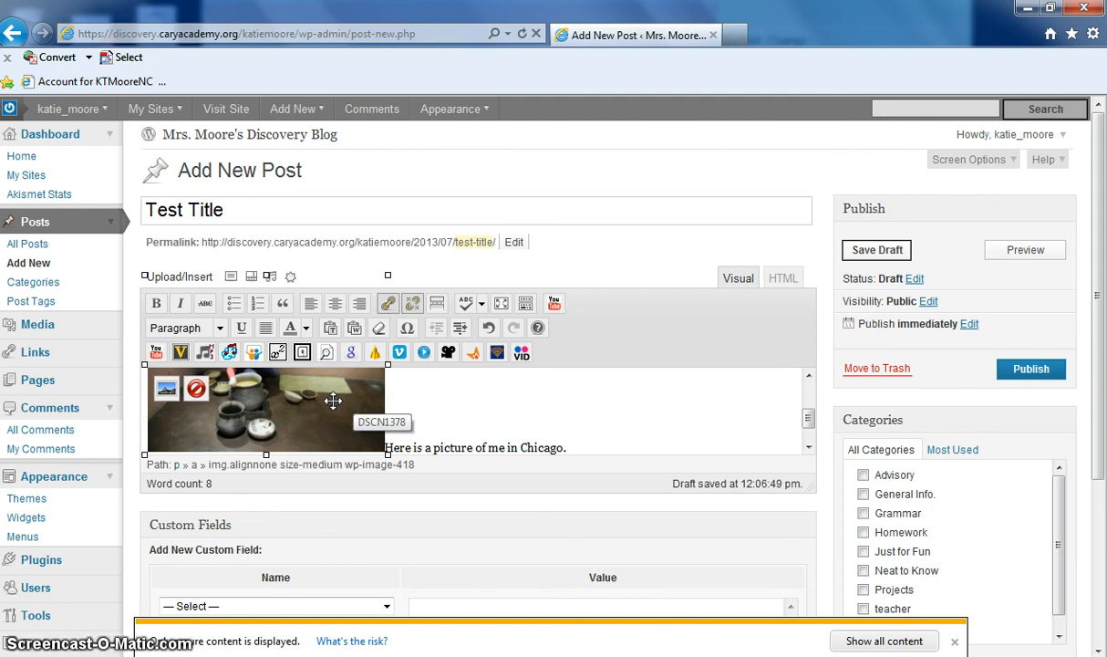
left_click_drag(344, 404, 566, 420)
left_click(639, 432)
scroll(638, 432, "up", 2)
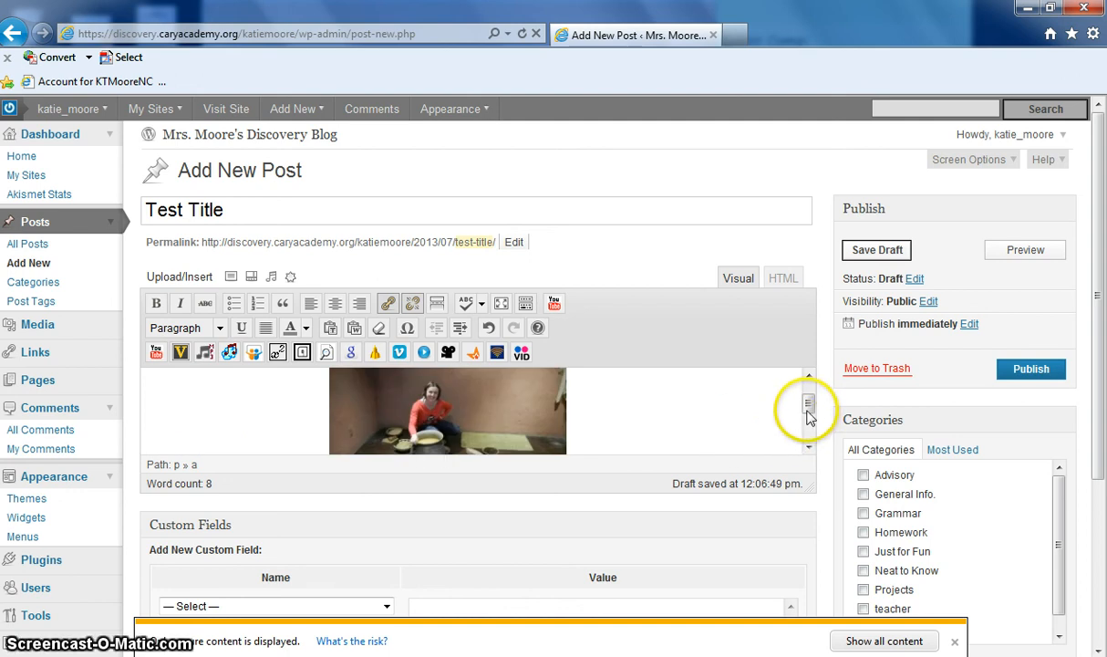
- Publish the 'Test Title' post publicly under Uncategorized
left_click(1047, 369)
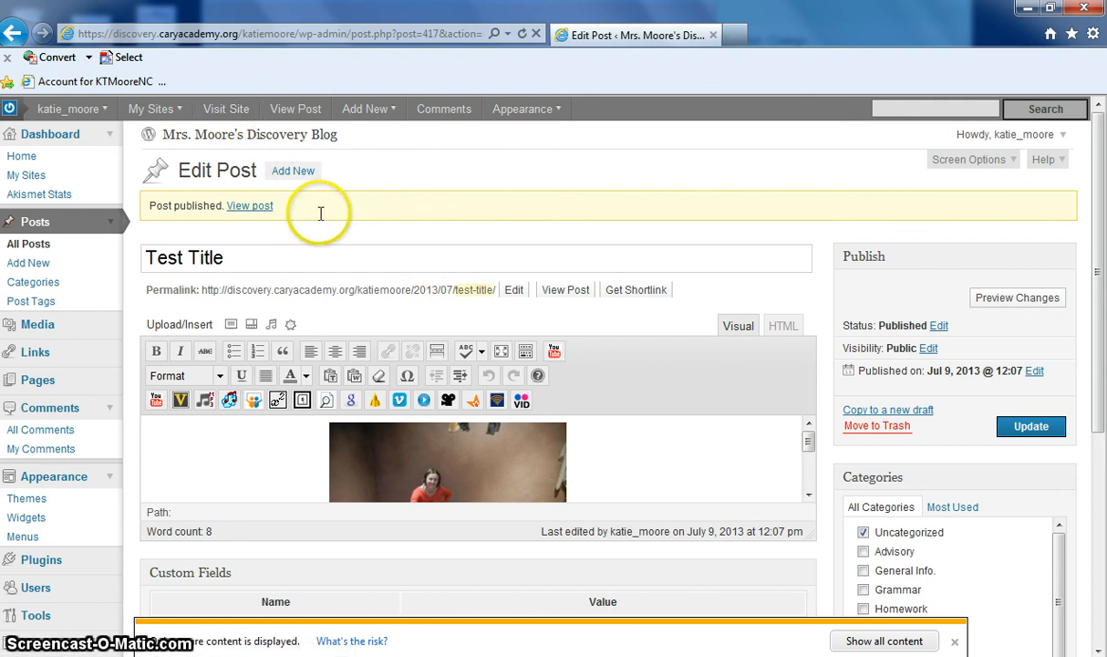
- Review the live Test Title post, then return to the Dashboard showing 41 posts and 33 tags
left_click(258, 210)
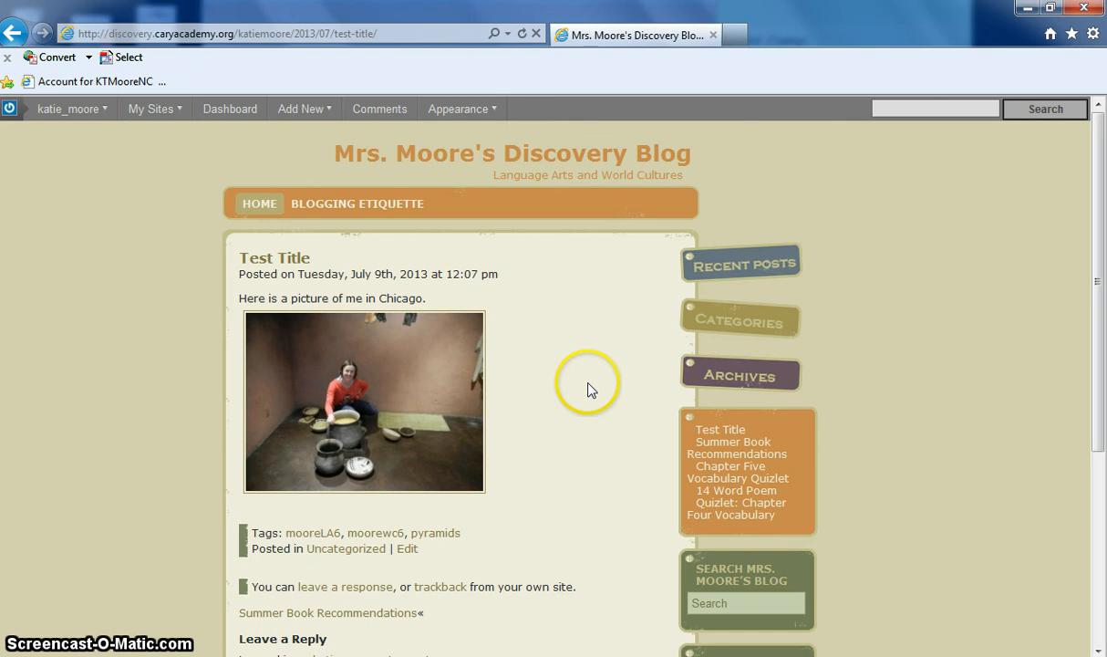
scroll(587, 390, "down", 3)
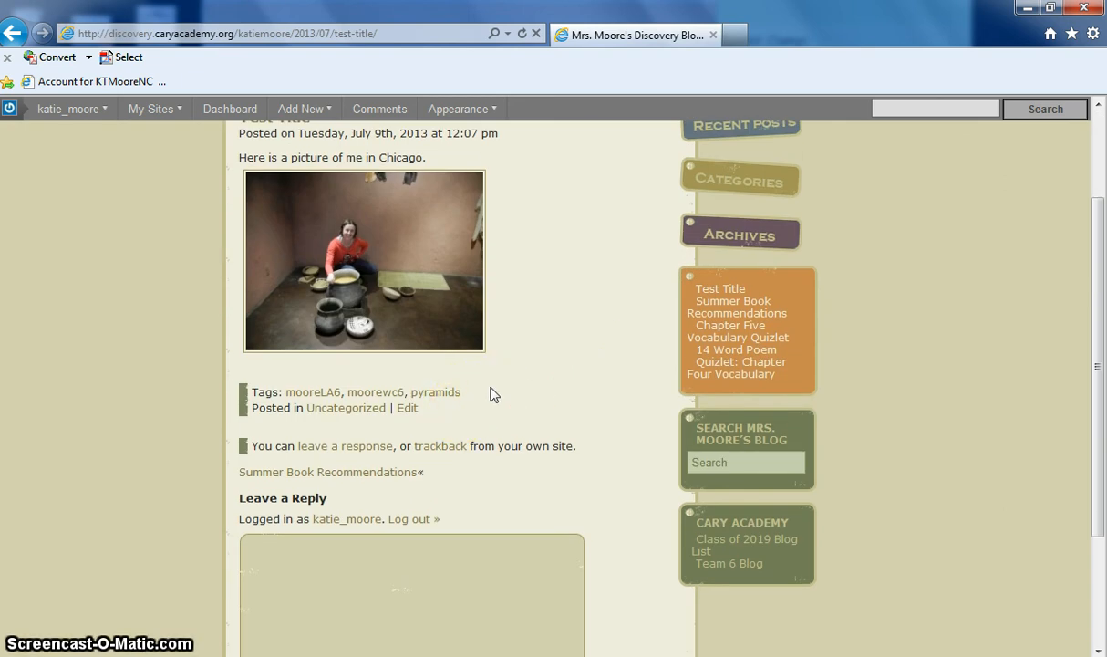
scroll(491, 393, "up", 3)
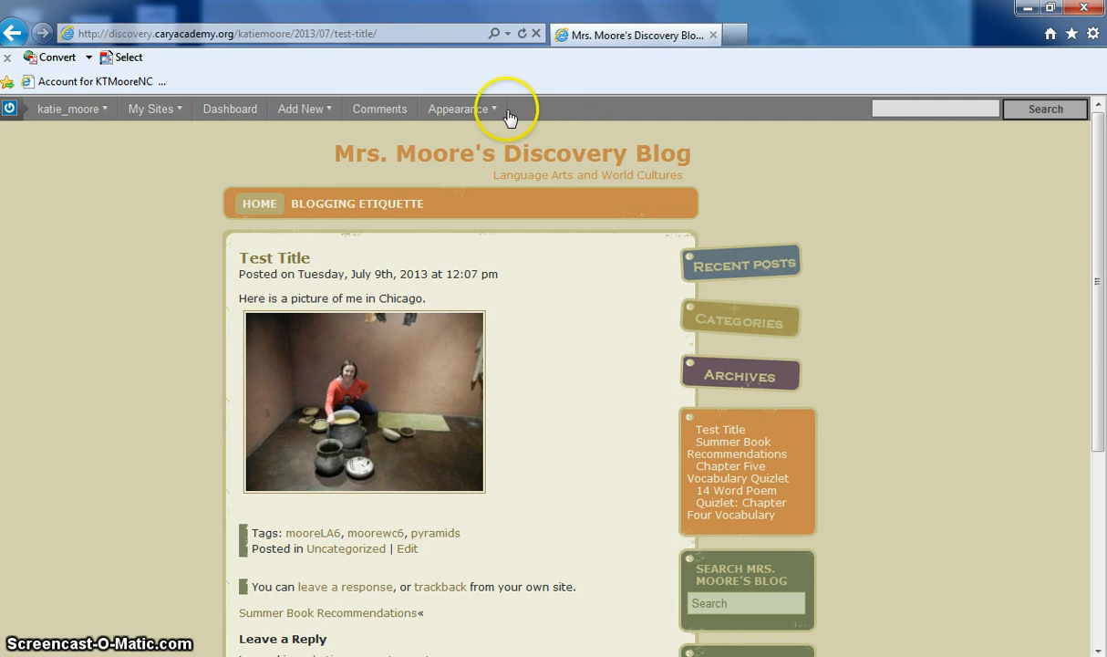
left_click(234, 118)
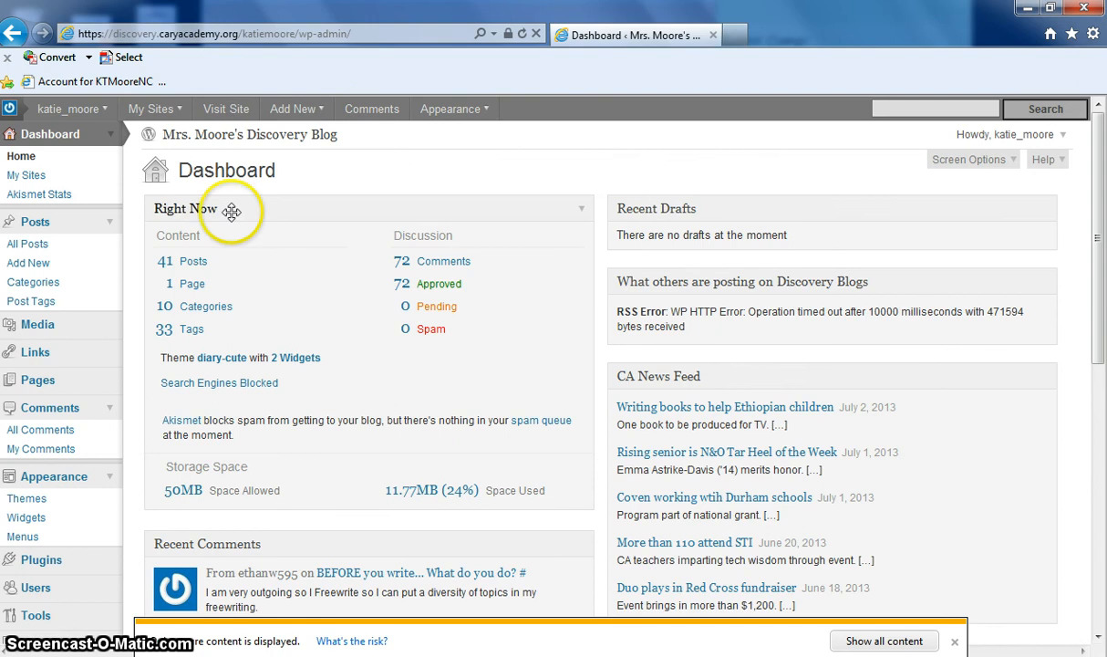
- Trash the Test Title post from the All Posts list
left_click(206, 263)
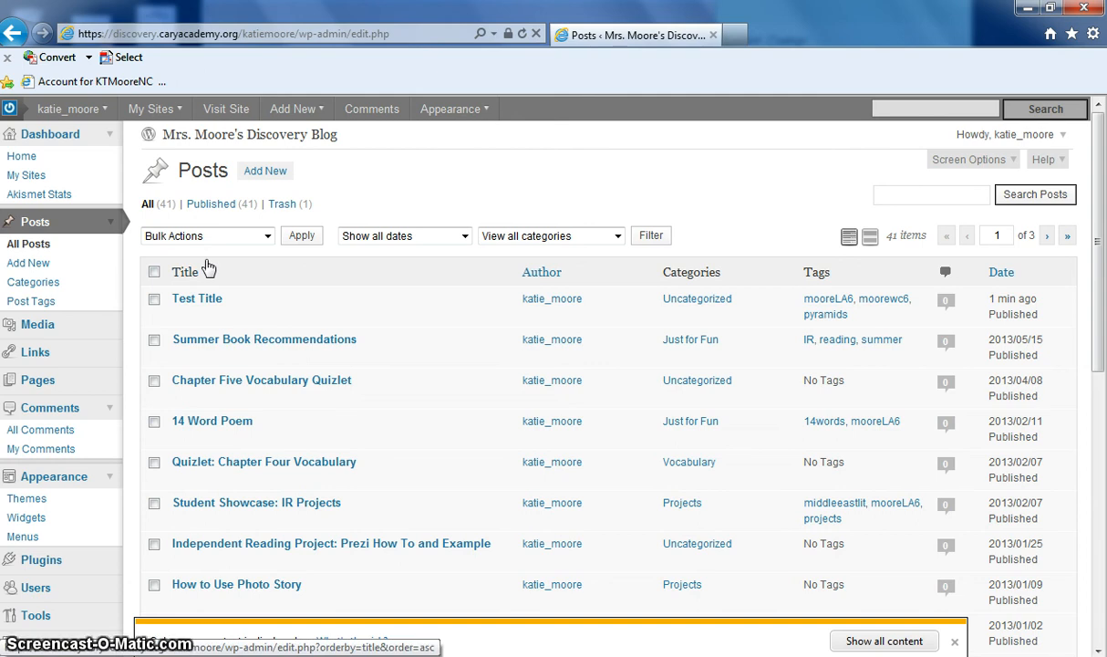
mouse_move(210, 292)
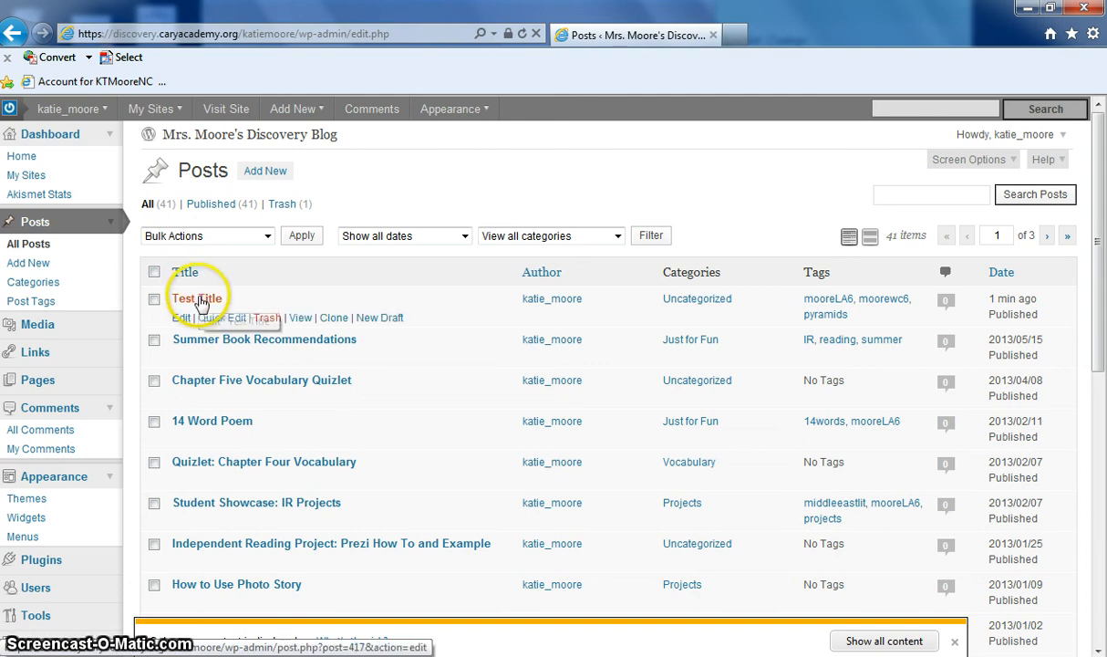
left_click(269, 320)
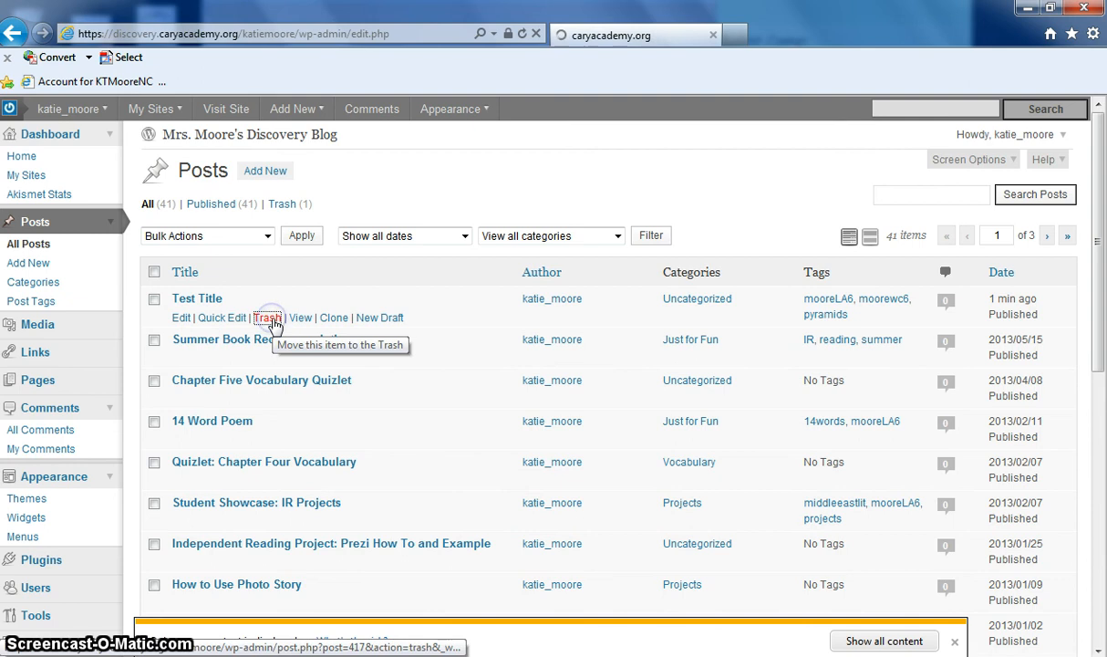